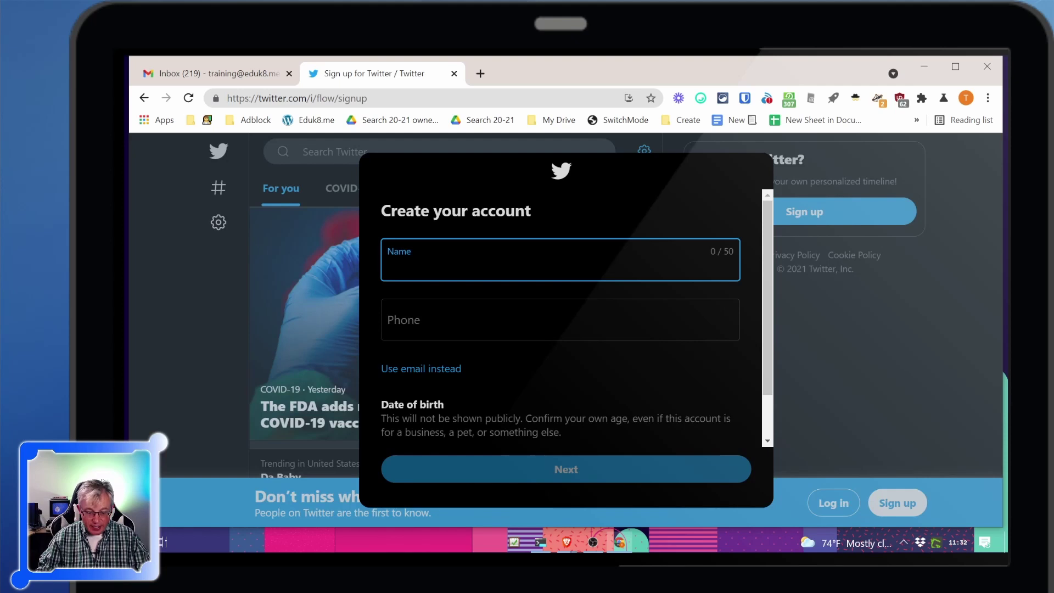
# Enter the new account's name and use the suggested email address instead of a phone number.
pyautogui.write('duk8meTraining')
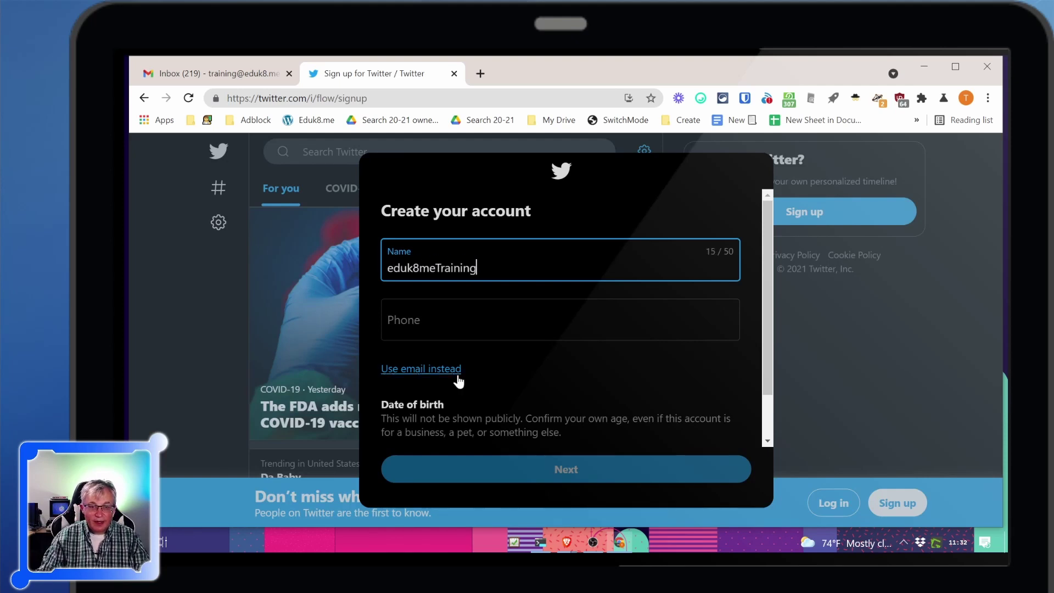
pyautogui.click(445, 379)
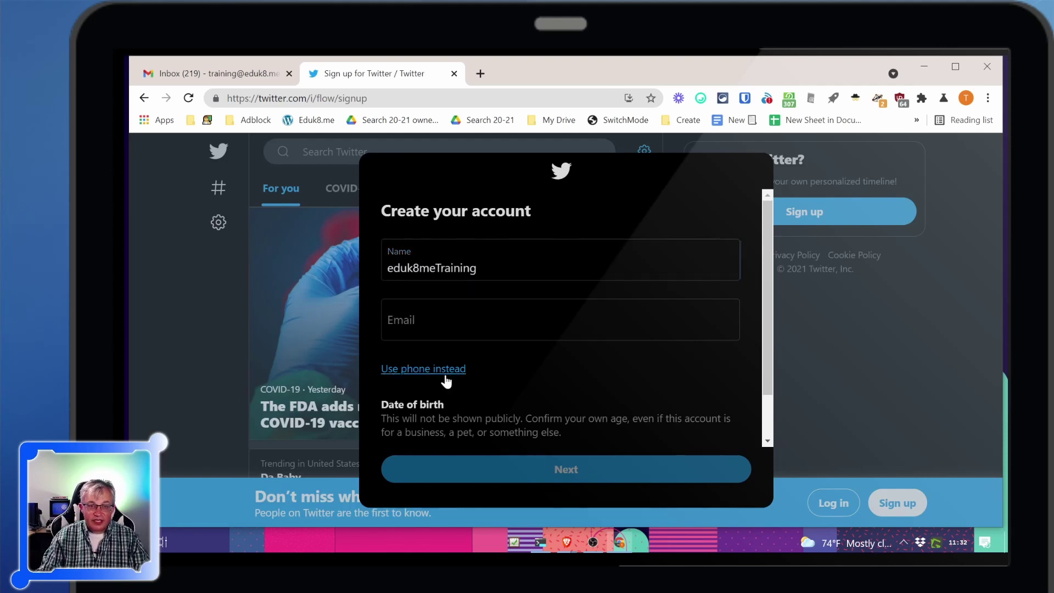
pyautogui.click(439, 320)
pyautogui.click(439, 350)
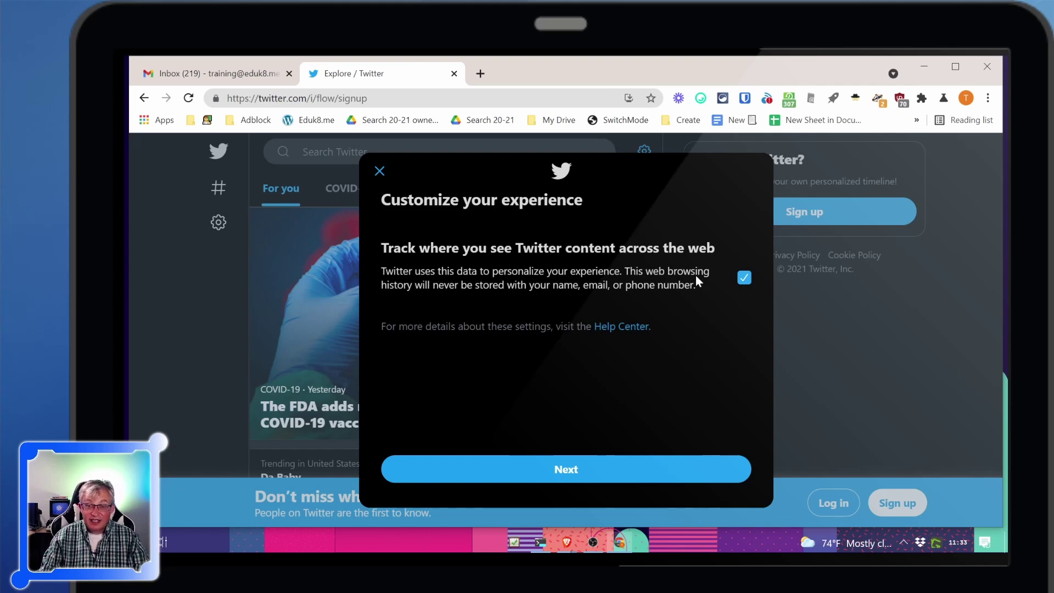
# Turn off tracking across the web and submit the sign-up details.
pyautogui.click(744, 278)
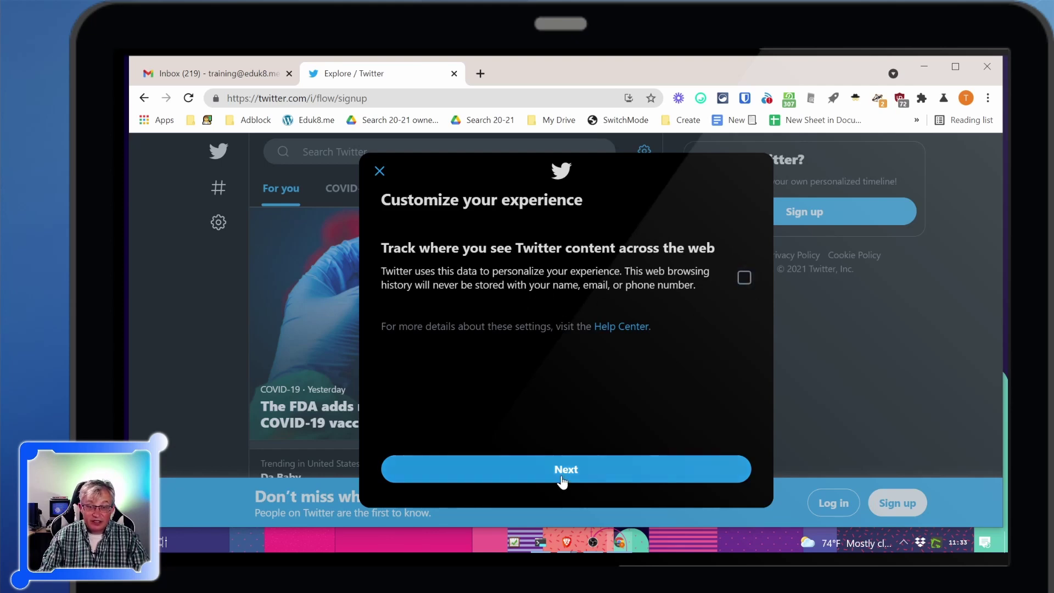
pyautogui.click(562, 477)
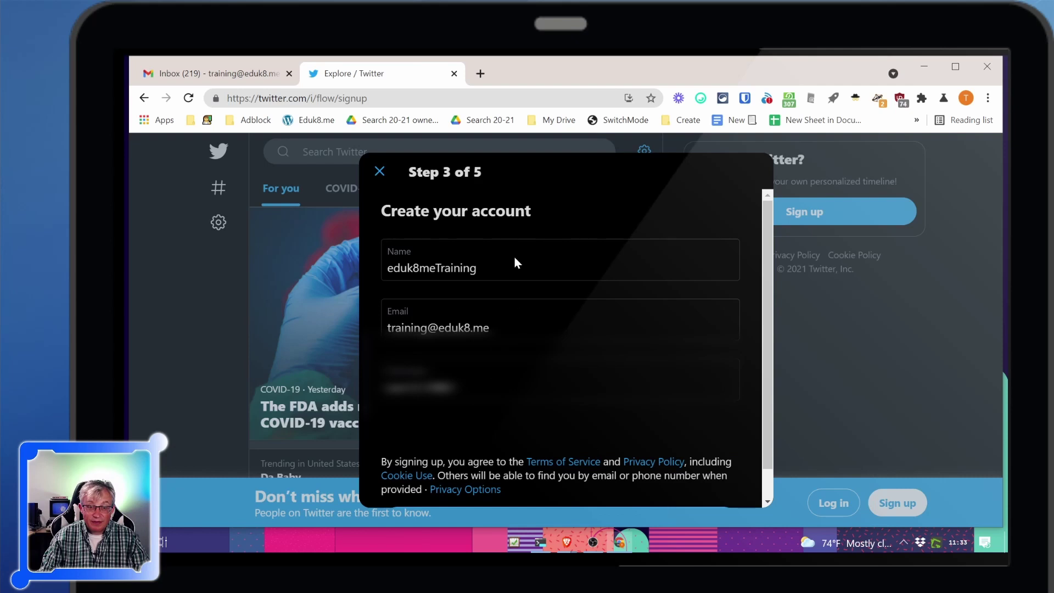
pyautogui.scroll(-1, 515, 258)
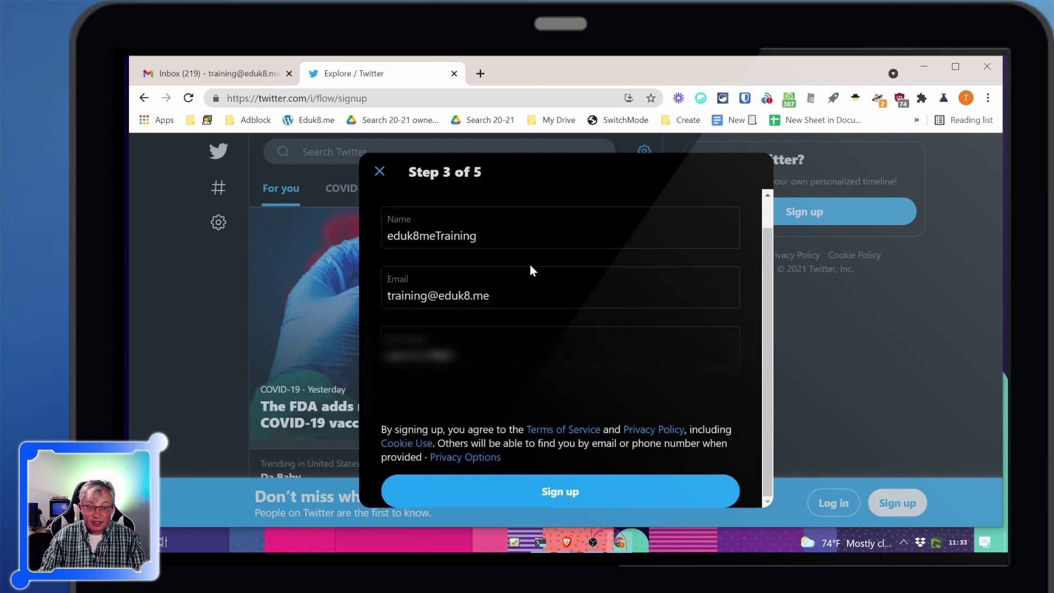
pyautogui.click(558, 492)
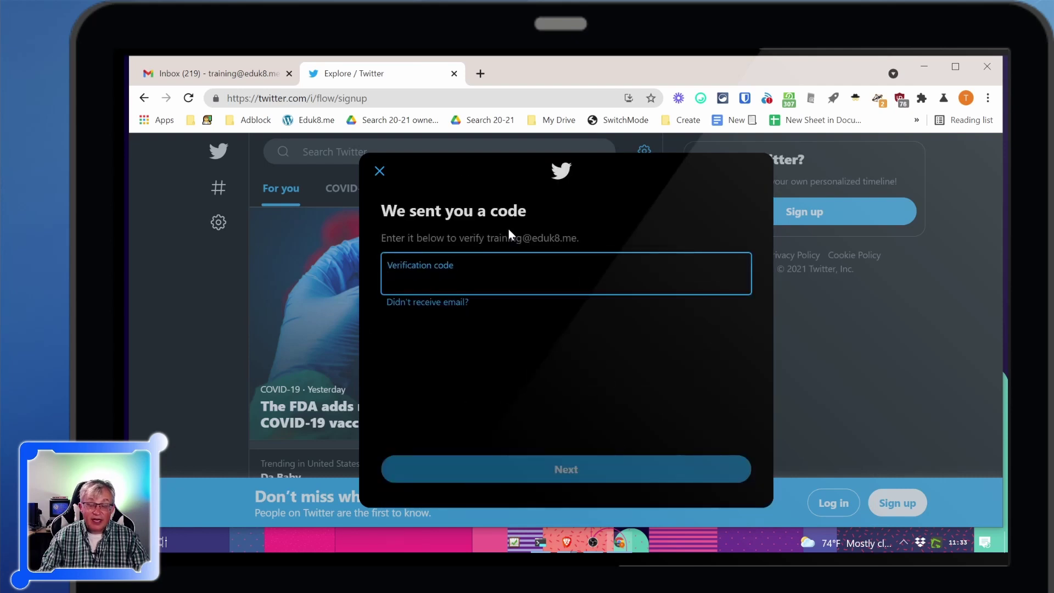
# Enter the verification code from the Gmail inbox to verify the account.
pyautogui.click(218, 73)
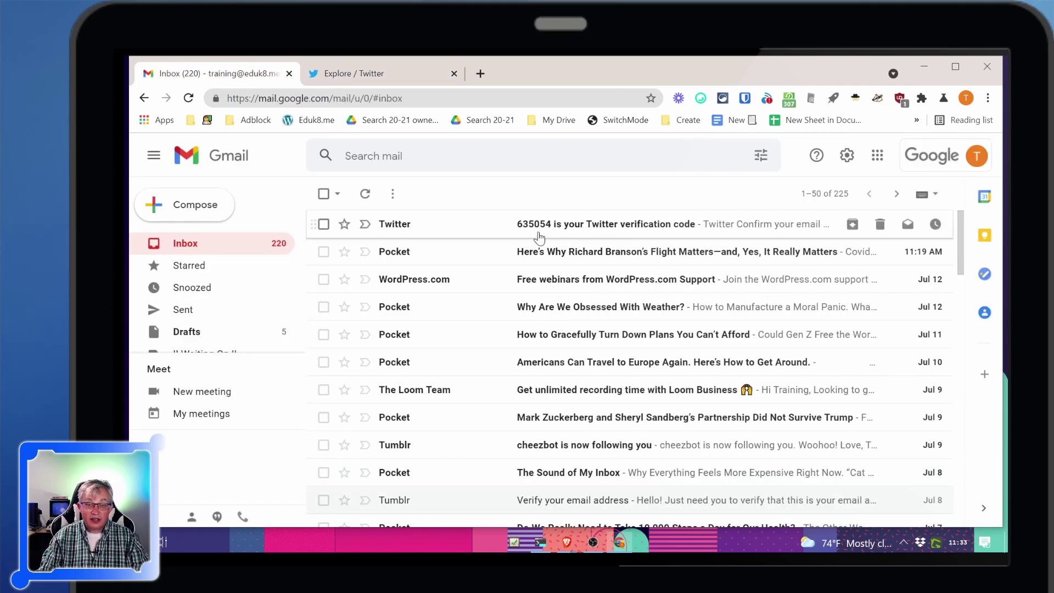
pyautogui.click(362, 73)
pyautogui.press('Return')
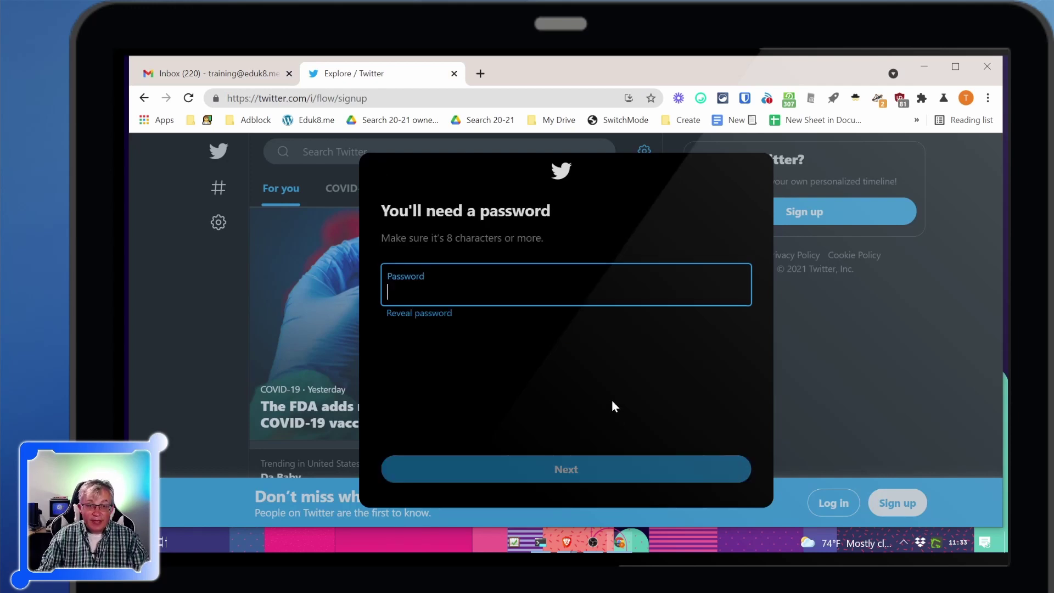
# Generate a new password in Bitwarden and copy it for the account.
pyautogui.click(745, 100)
pyautogui.click(674, 433)
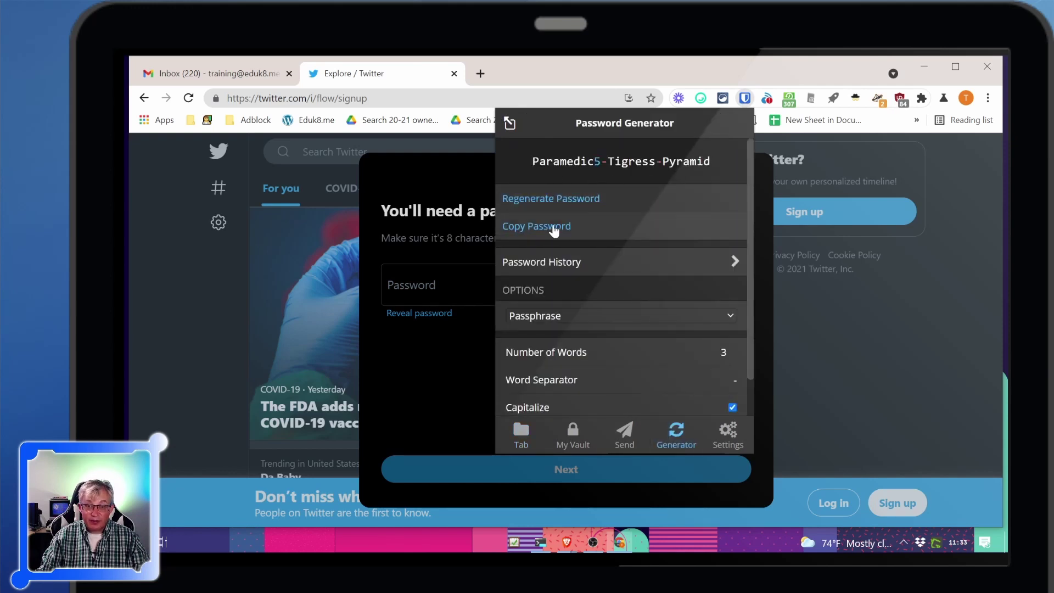
pyautogui.click(673, 244)
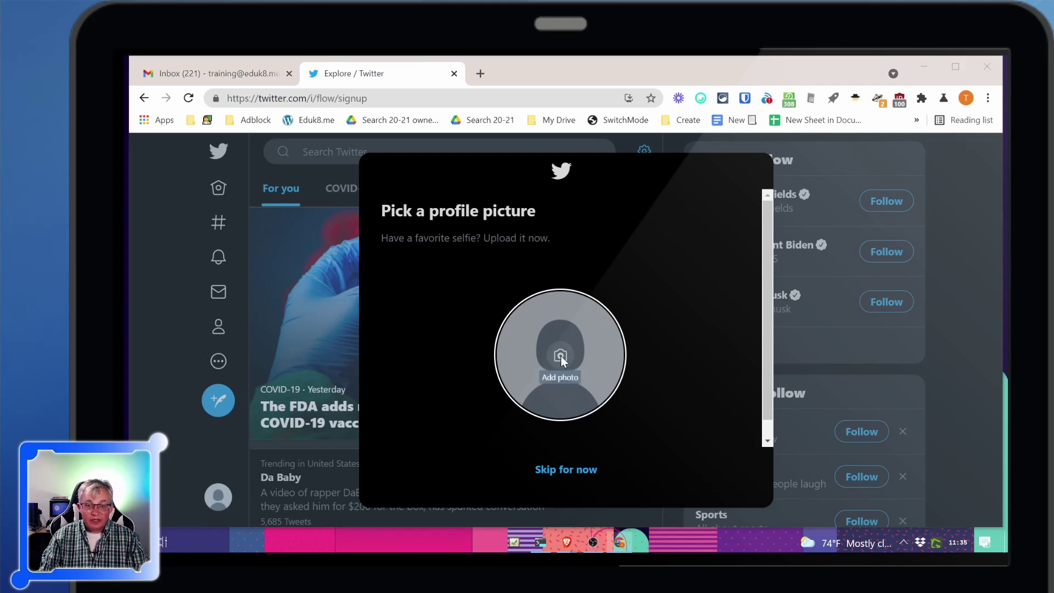
# Upload the portrait JPG from Downloads > Fast Food as the profile photo.
pyautogui.click(560, 356)
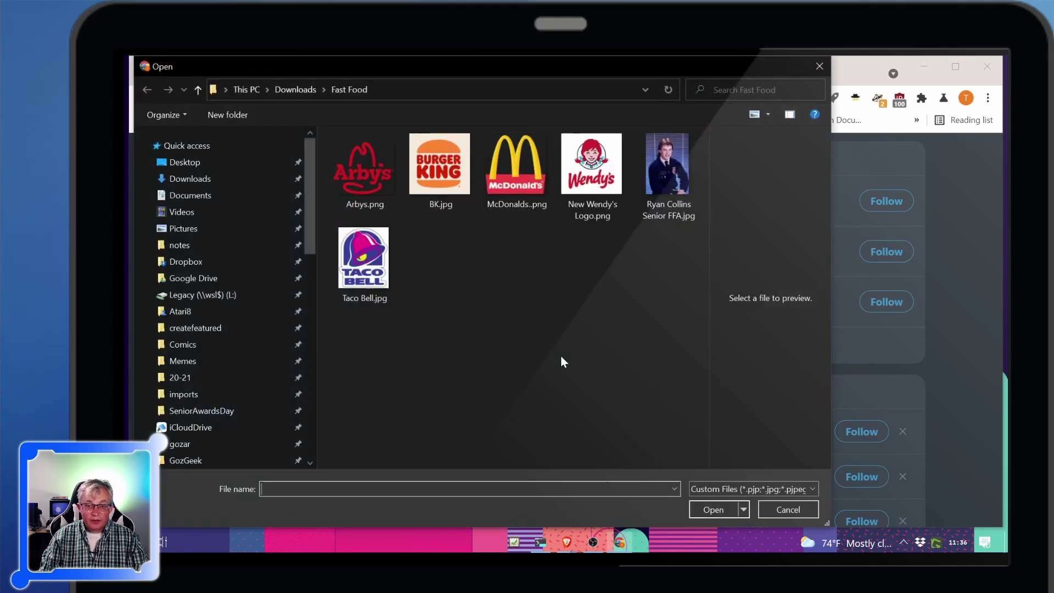
pyautogui.click(667, 166)
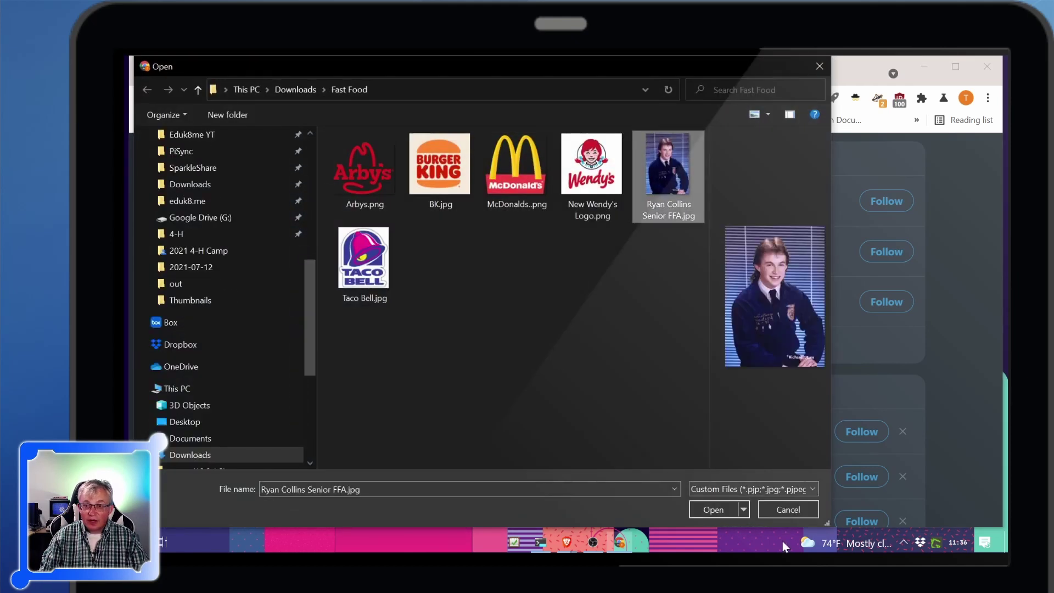
pyautogui.click(723, 506)
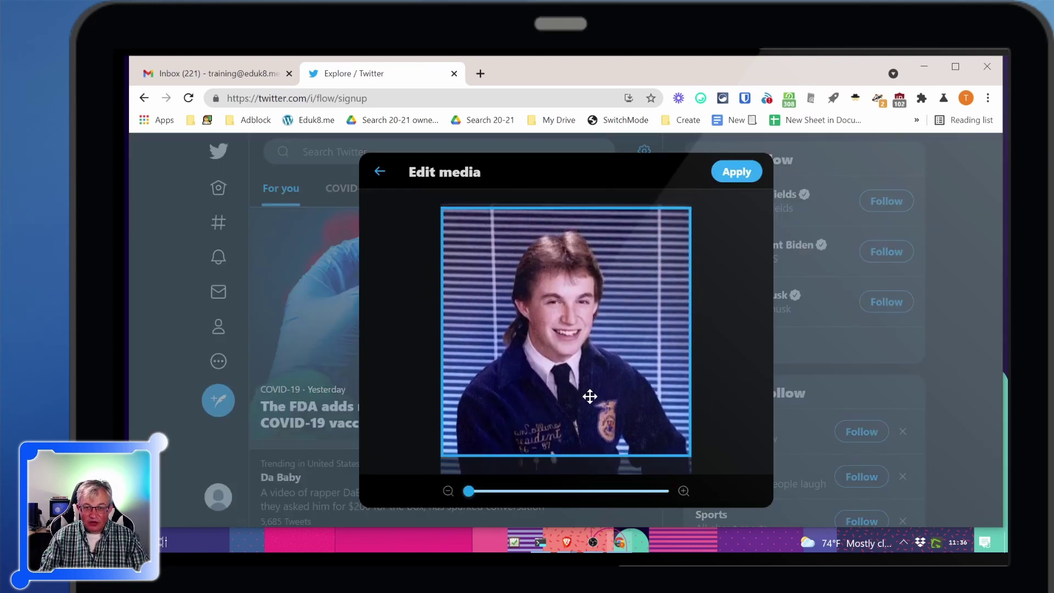
# Zoom in and reposition the photo in the crop frame, then apply the crop.
pyautogui.moveTo(470, 495); pyautogui.dragTo(503, 492)
pyautogui.moveTo(554, 395); pyautogui.dragTo(555, 431)
pyautogui.moveTo(502, 491); pyautogui.dragTo(510, 491)
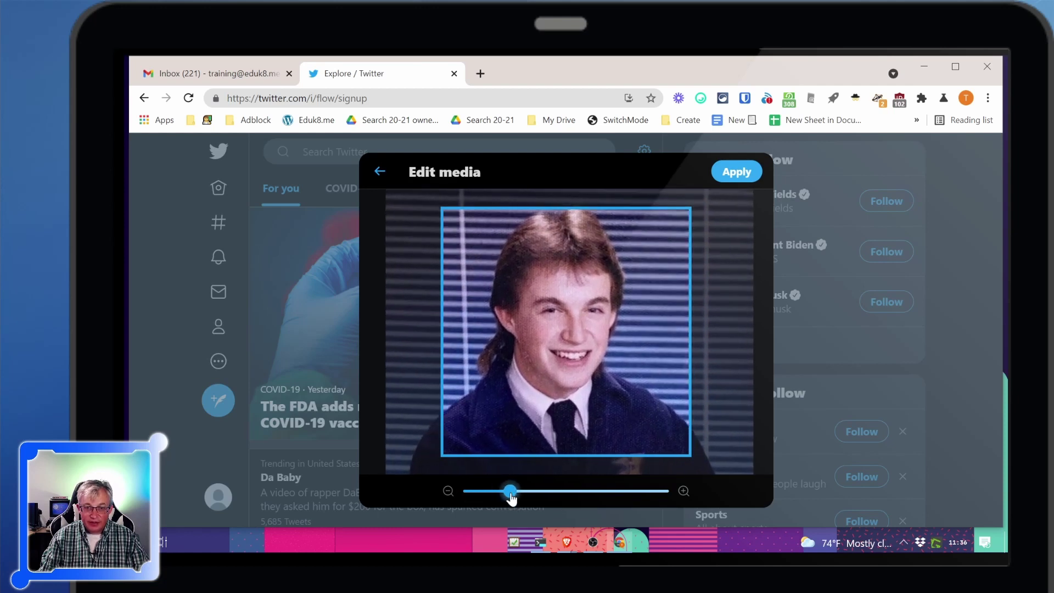
pyautogui.moveTo(548, 390); pyautogui.dragTo(551, 408)
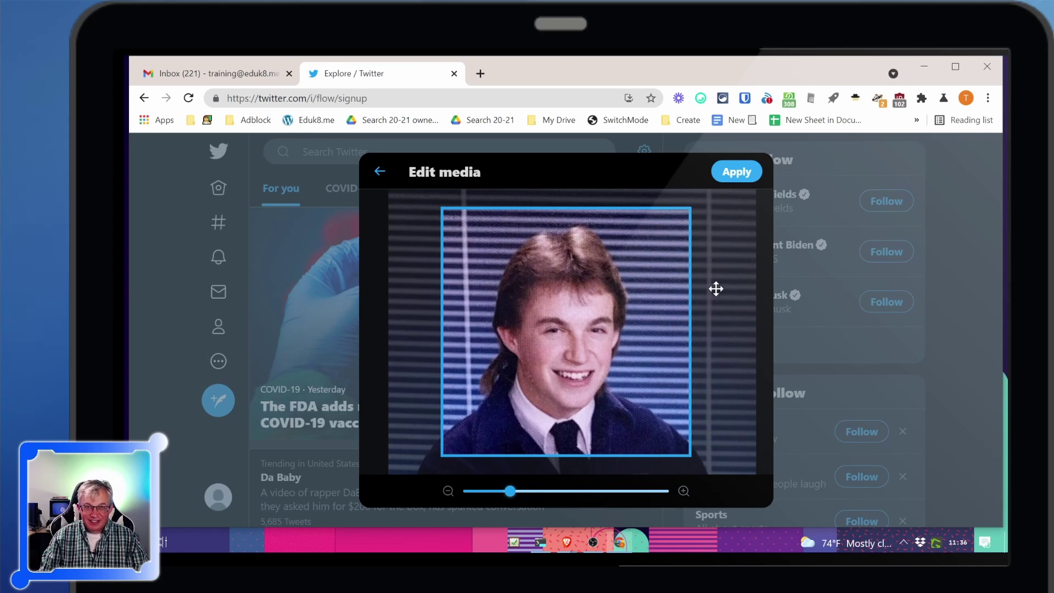
pyautogui.click(736, 171)
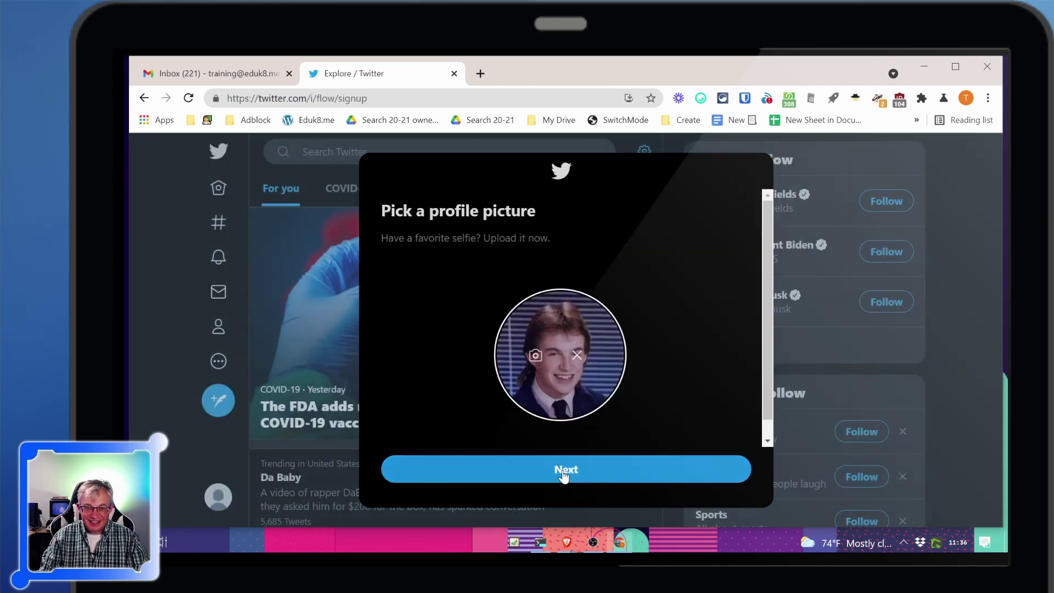
pyautogui.click(566, 468)
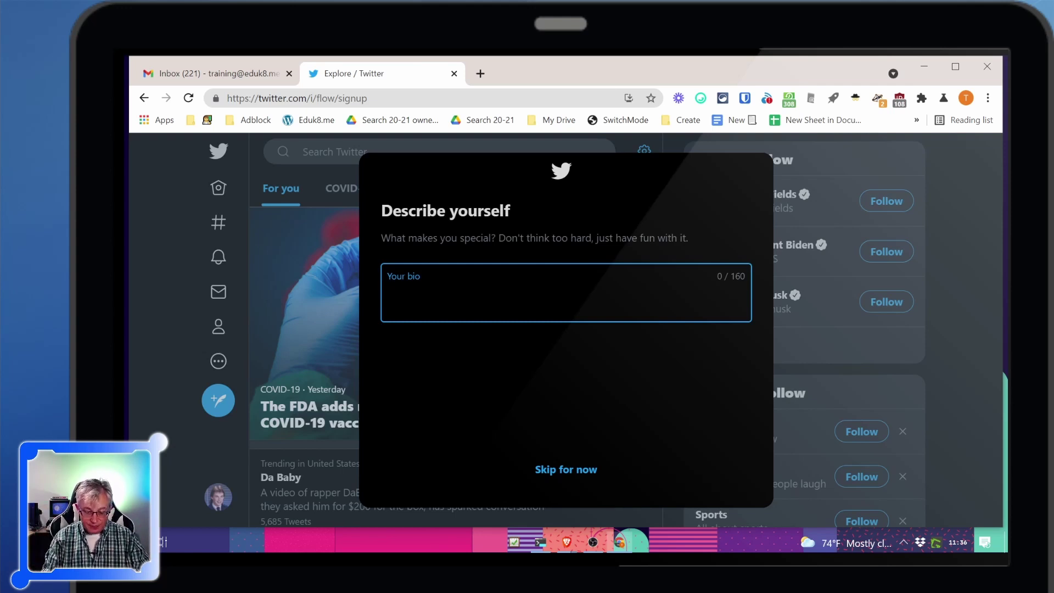
# Write the bio 'Edtech enthusiast, runner, and lover of the Oxford comma' with a laptop emoji.
pyautogui.write('Edtech')
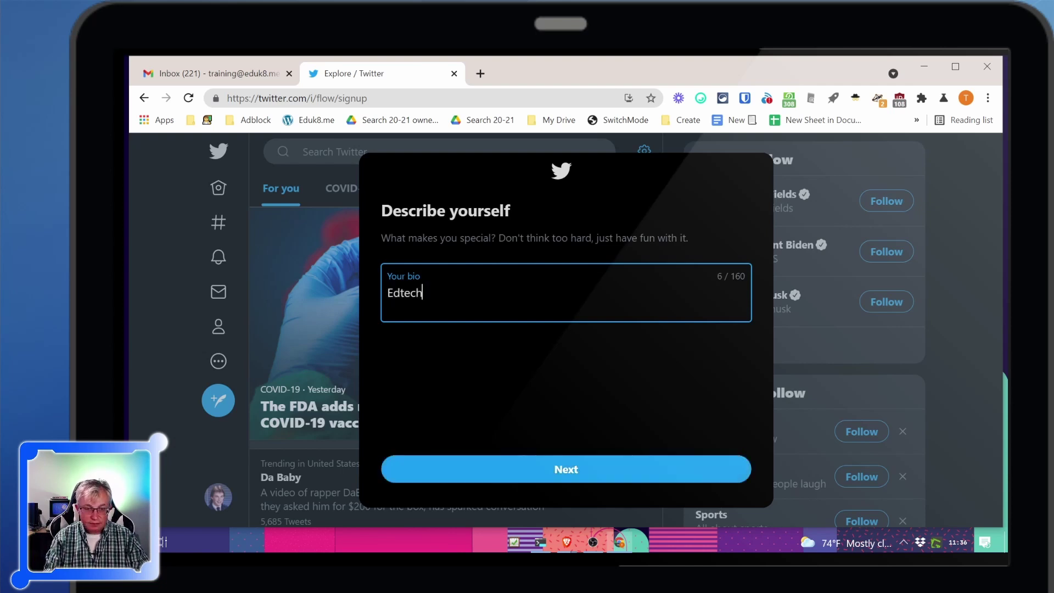
pyautogui.write(' enthusiast 💻, runner, and lover of the Oxford comma')
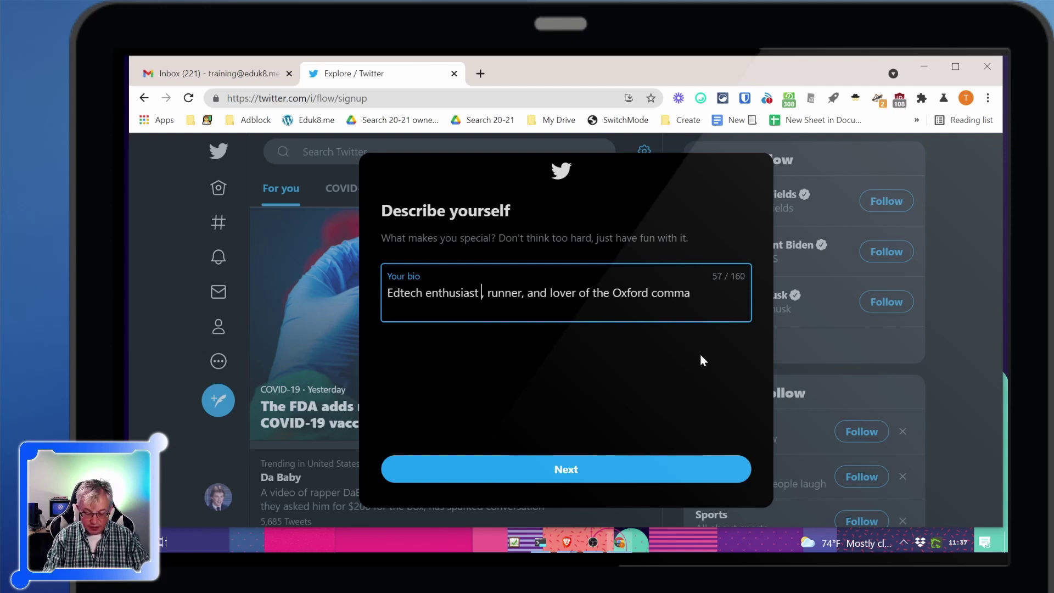
pyautogui.press('super+period')
pyautogui.press('Return')
pyautogui.press('Right')
pyautogui.press('Right')
pyautogui.press('Right')
pyautogui.press('Right')
pyautogui.press('Right')
pyautogui.press('Right')
pyautogui.press('Right')
pyautogui.press('Right')
# Add a runner emoji after 'runner' and a writing-hand emoji after 'comma', then continue.
pyautogui.press('super+period')
pyautogui.write('run')
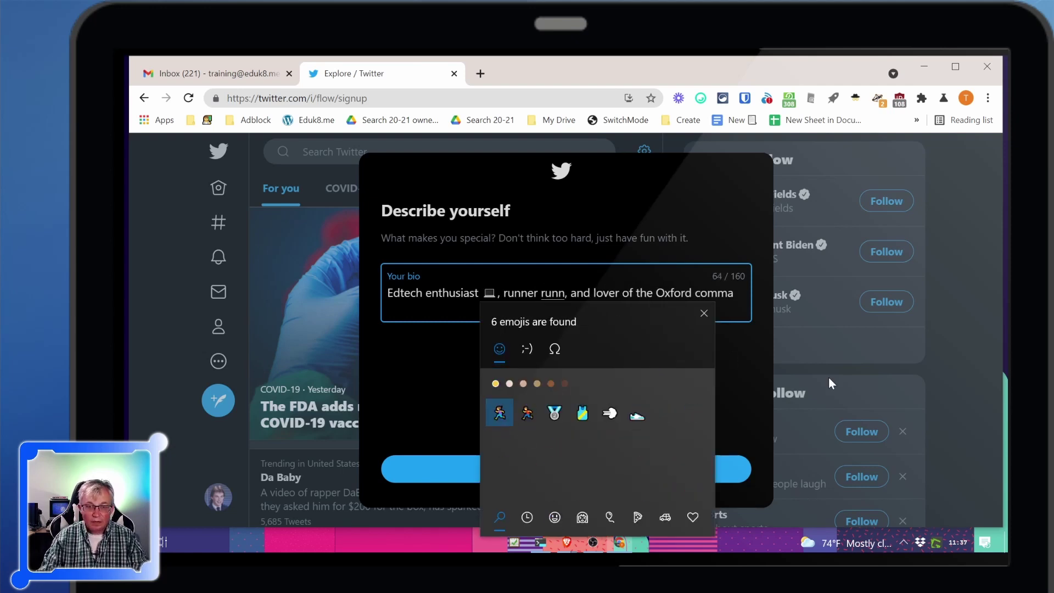
pyautogui.press('Return')
pyautogui.click(725, 293)
pyautogui.press('super+period')
pyautogui.write('com')
pyautogui.press('BackSpace')
pyautogui.press('BackSpace')
pyautogui.press('BackSpace')
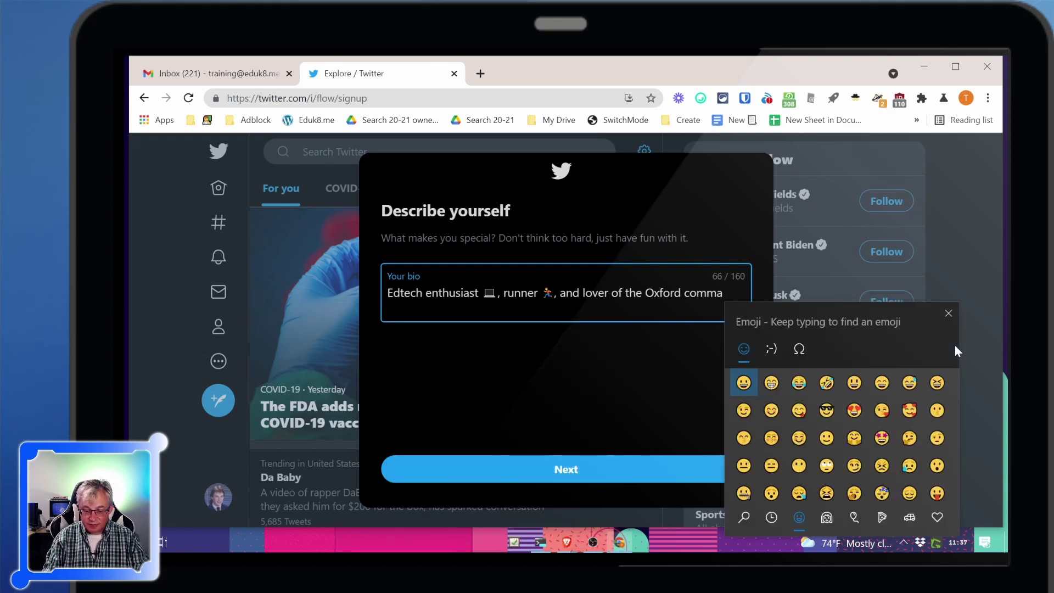
pyautogui.write('writ')
pyautogui.press('Return')
pyautogui.click(561, 411)
pyautogui.click(562, 467)
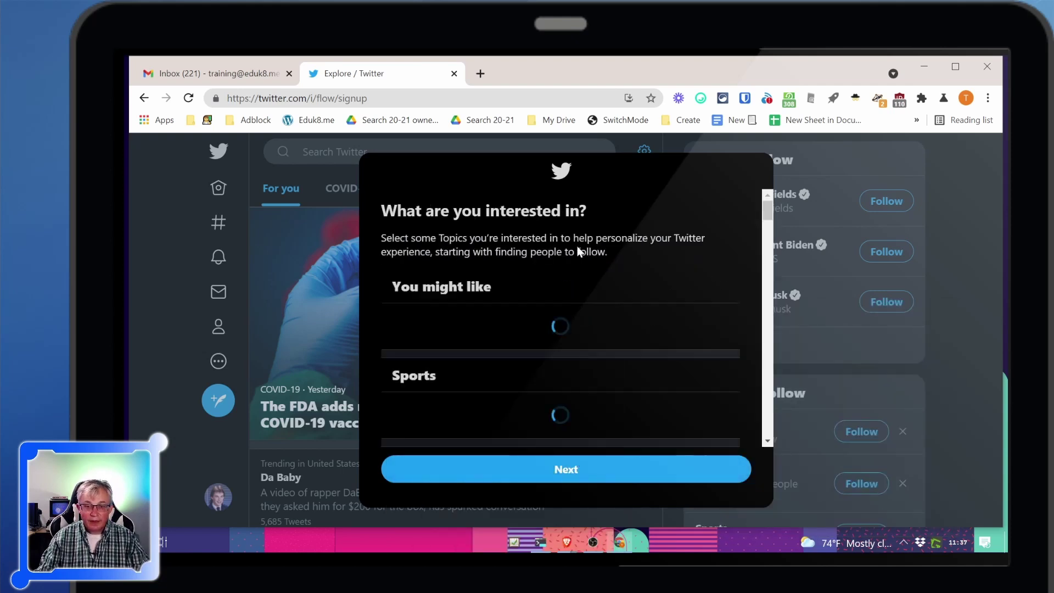
# Browse the topics list and move on to the suggested-accounts step.
pyautogui.scroll(-10, 549, 275)
pyautogui.scroll(-15, 550, 276)
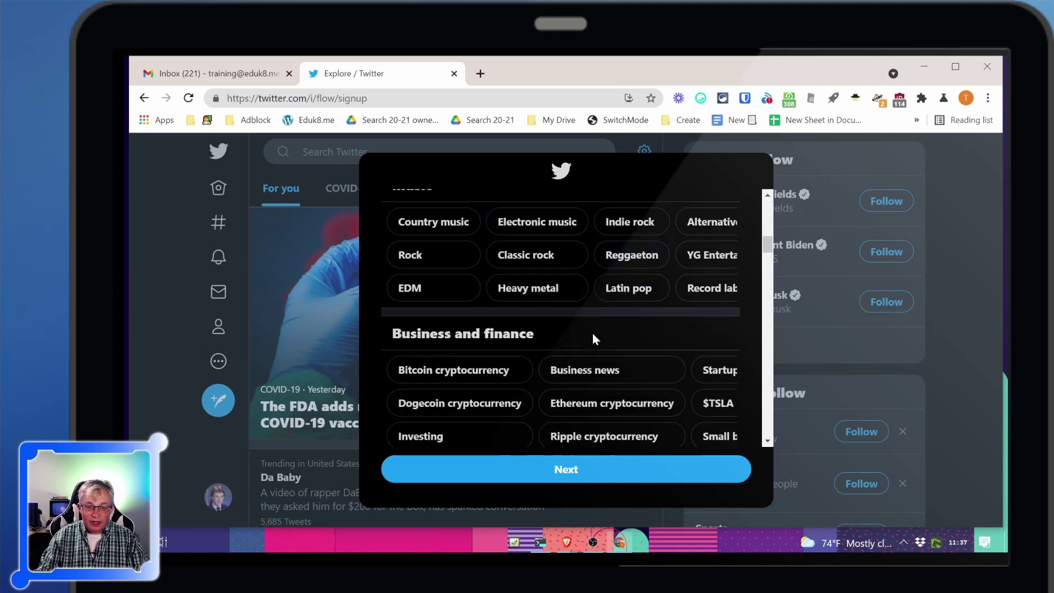
pyautogui.scroll(-3, 528, 306)
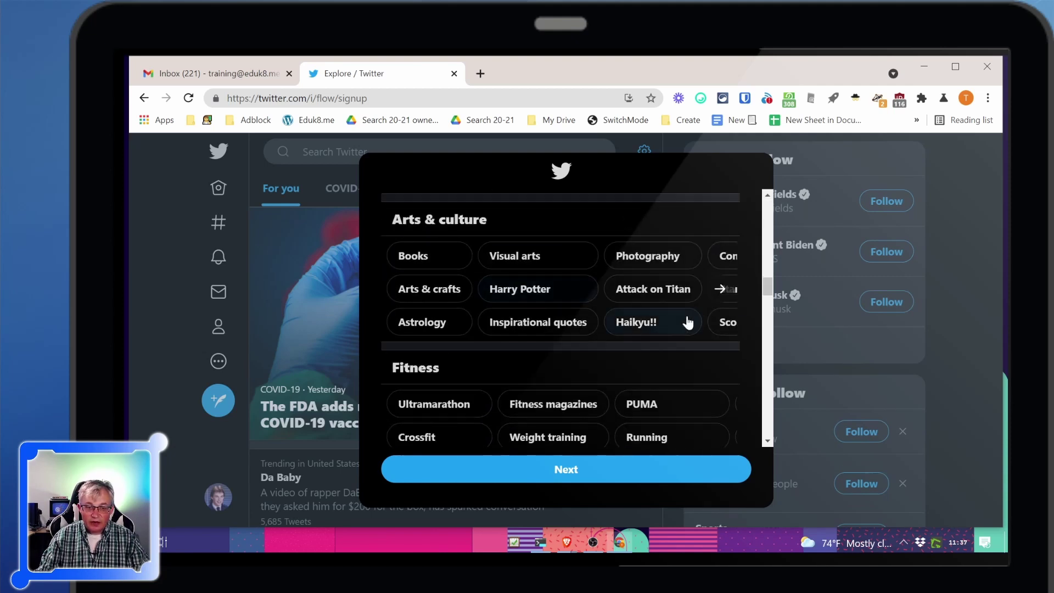
pyautogui.scroll(-4, 571, 325)
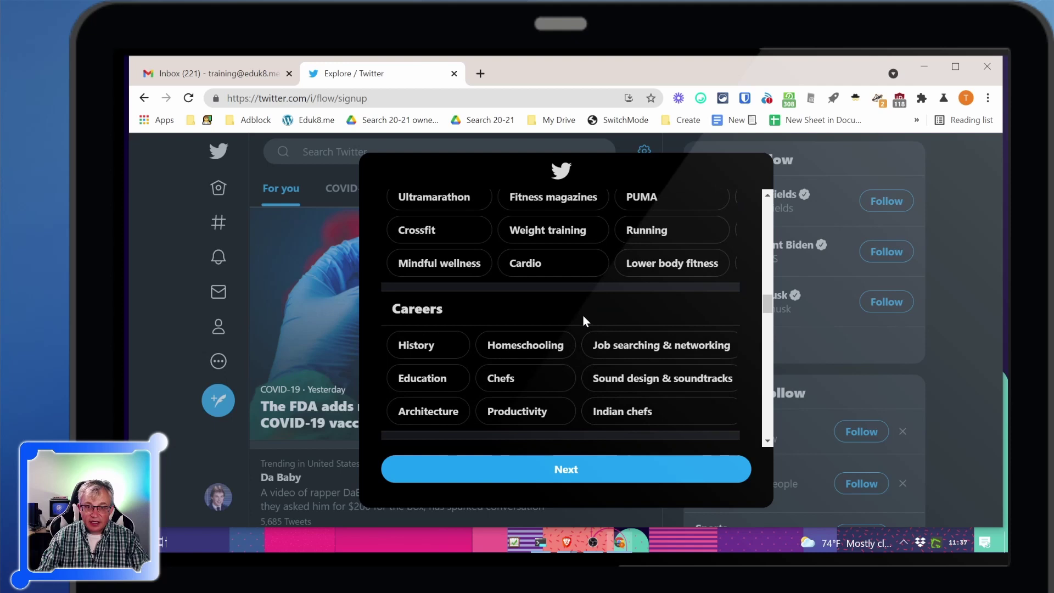
pyautogui.scroll(-6, 582, 315)
pyautogui.scroll(-8, 587, 324)
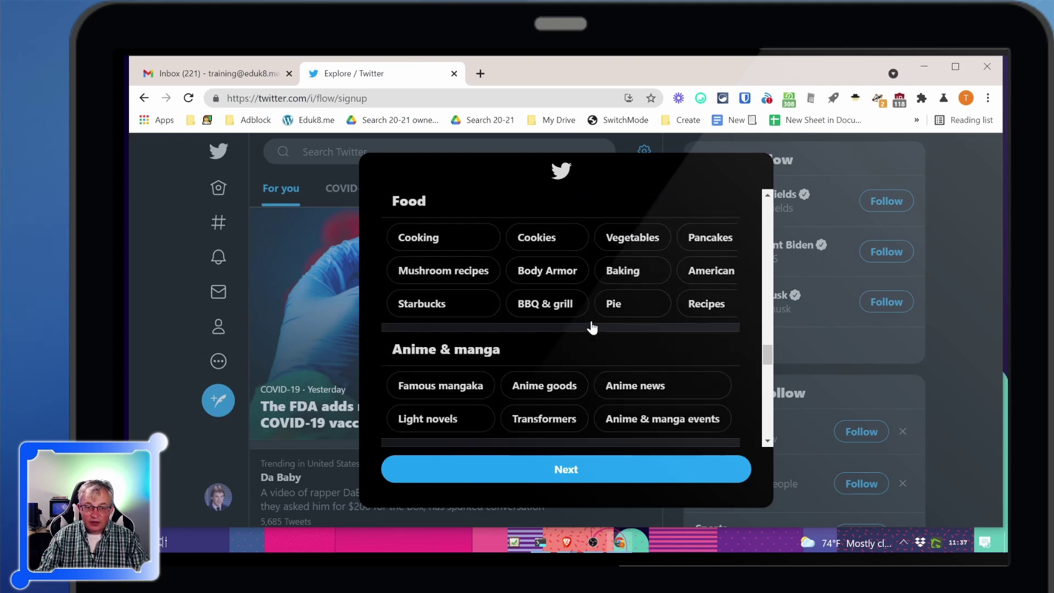
pyautogui.scroll(-3, 592, 328)
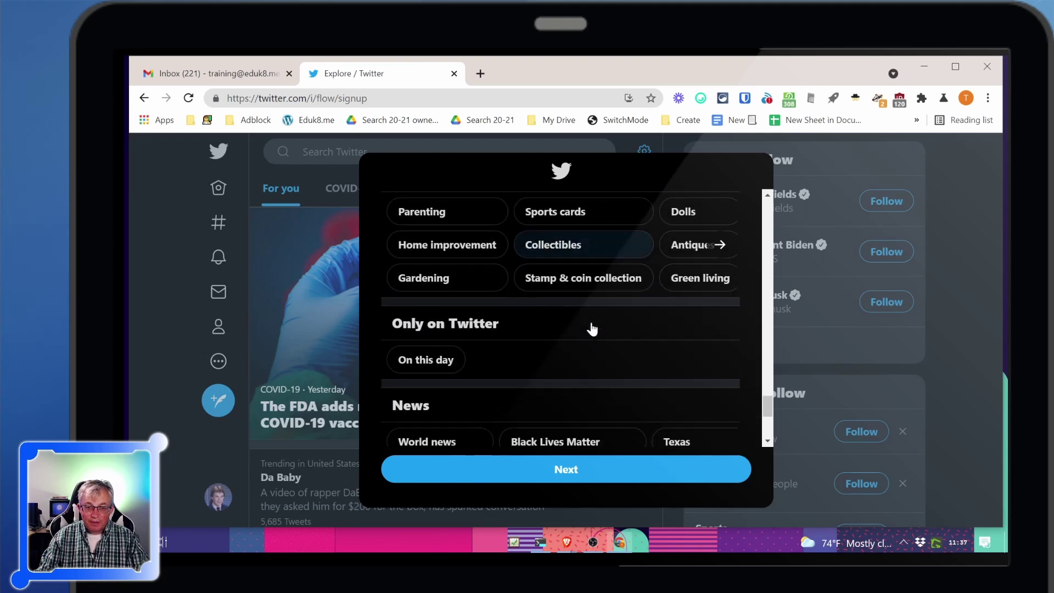
pyautogui.scroll(-3, 630, 322)
pyautogui.scroll(18, 618, 352)
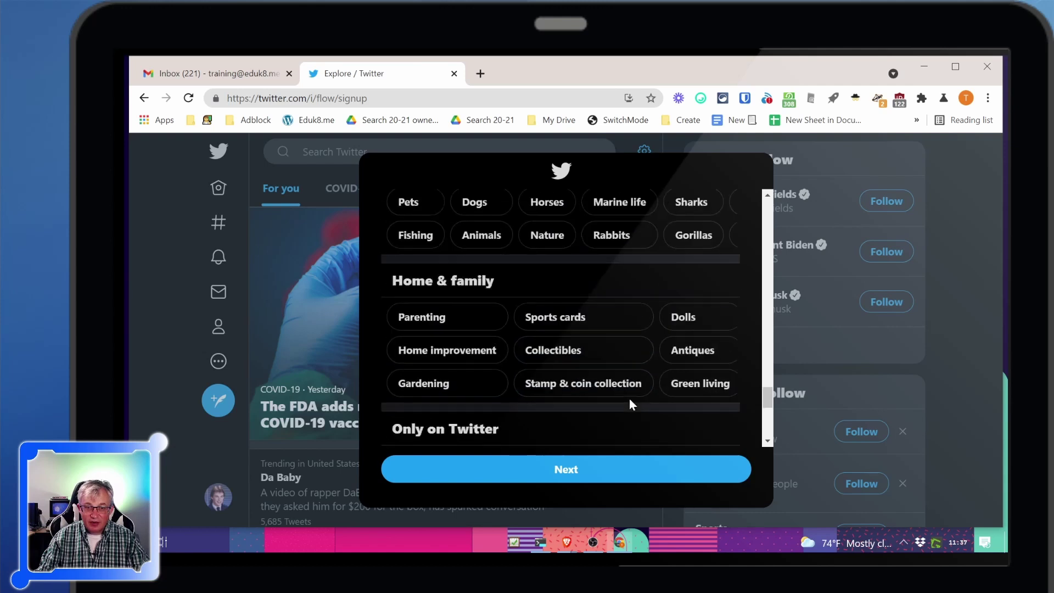
pyautogui.scroll(-3, 620, 397)
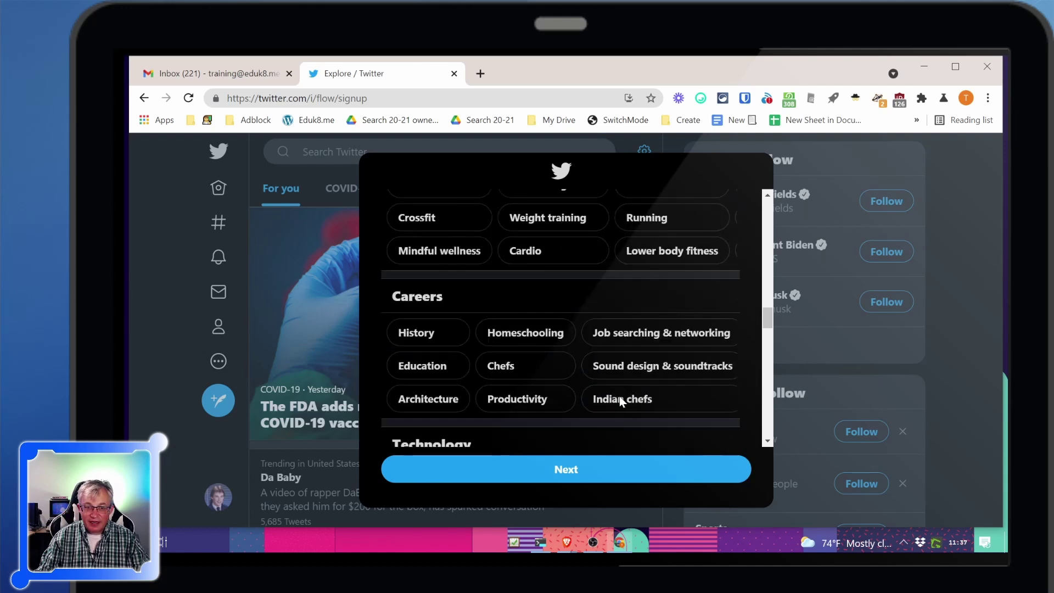
pyautogui.scroll(4, 637, 386)
pyautogui.scroll(6, 636, 385)
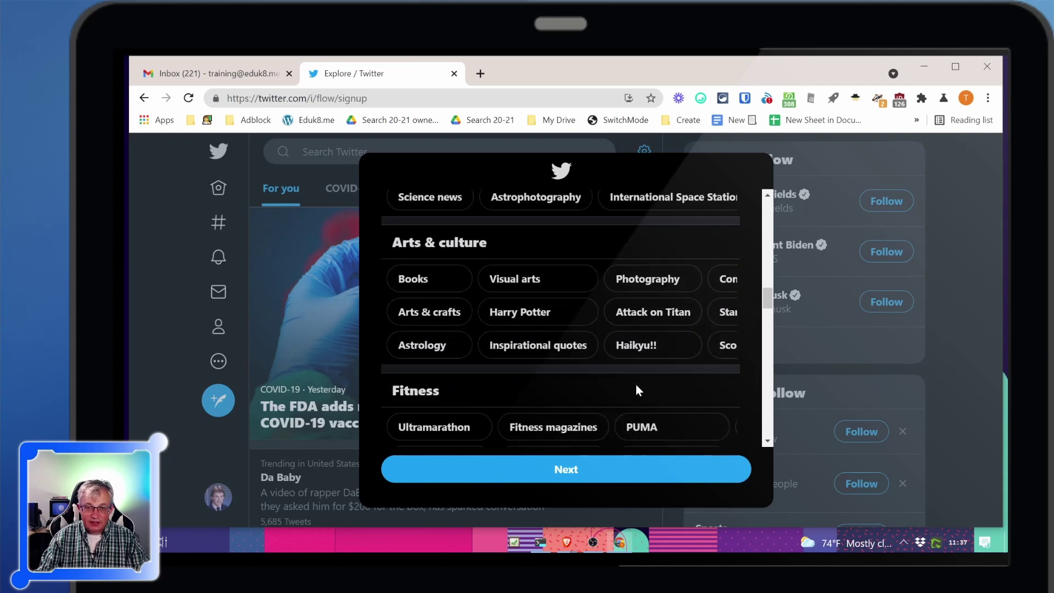
pyautogui.scroll(3, 578, 277)
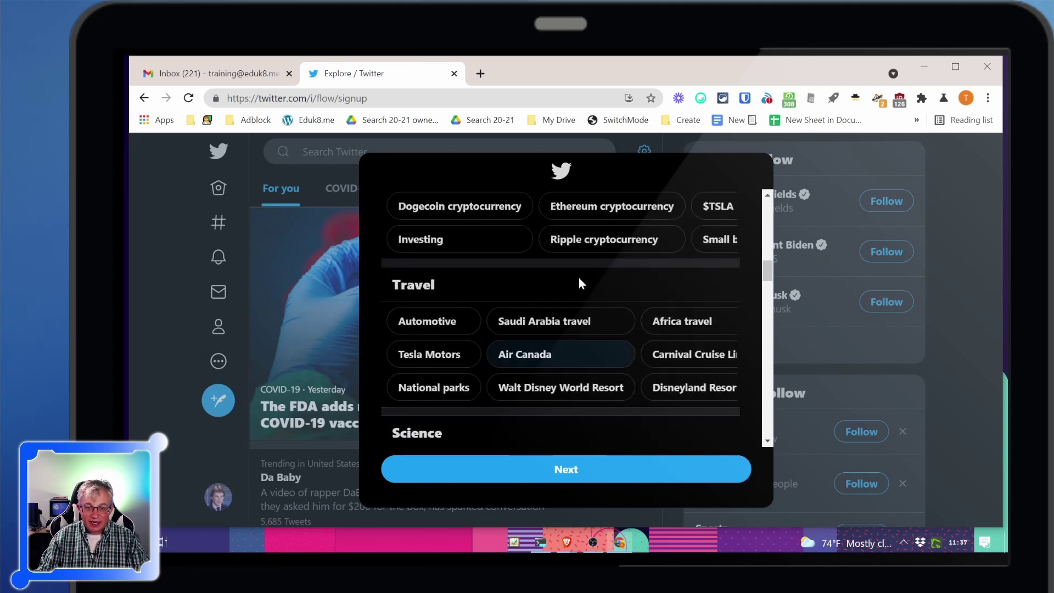
pyautogui.scroll(4, 622, 314)
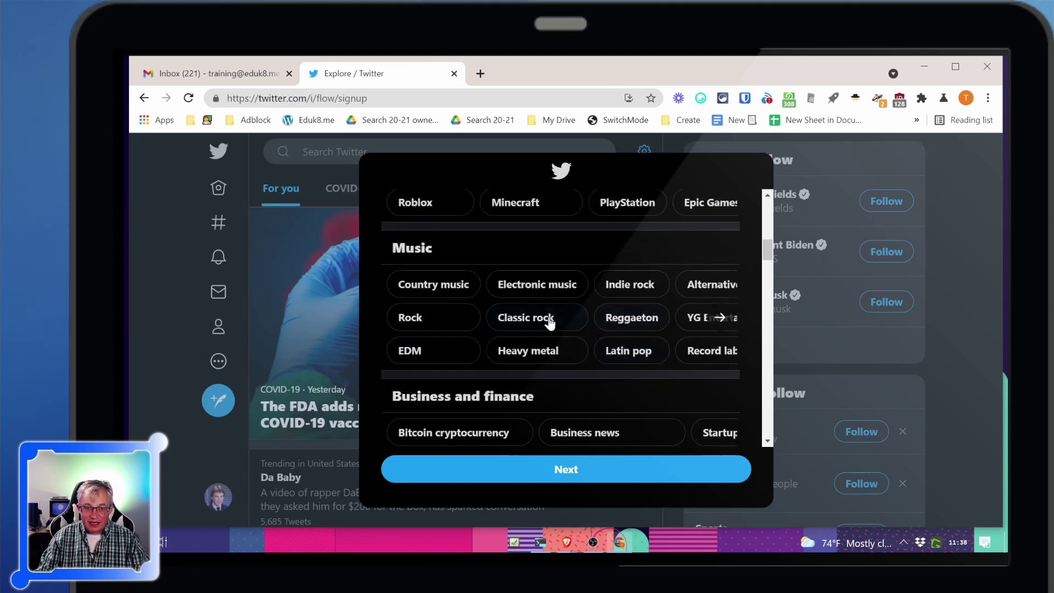
pyautogui.scroll(6, 527, 319)
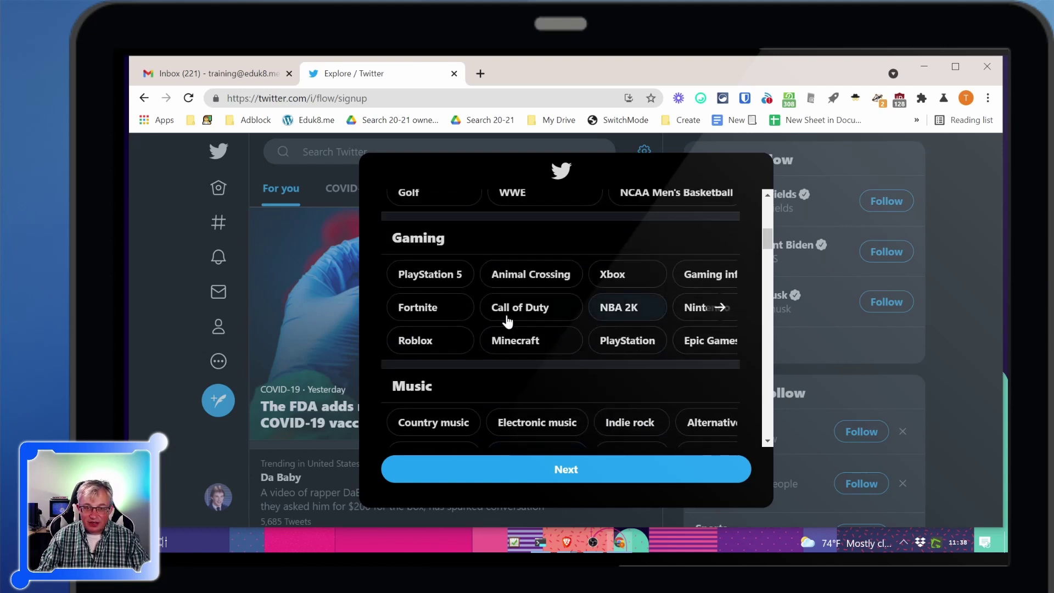
pyautogui.click(564, 471)
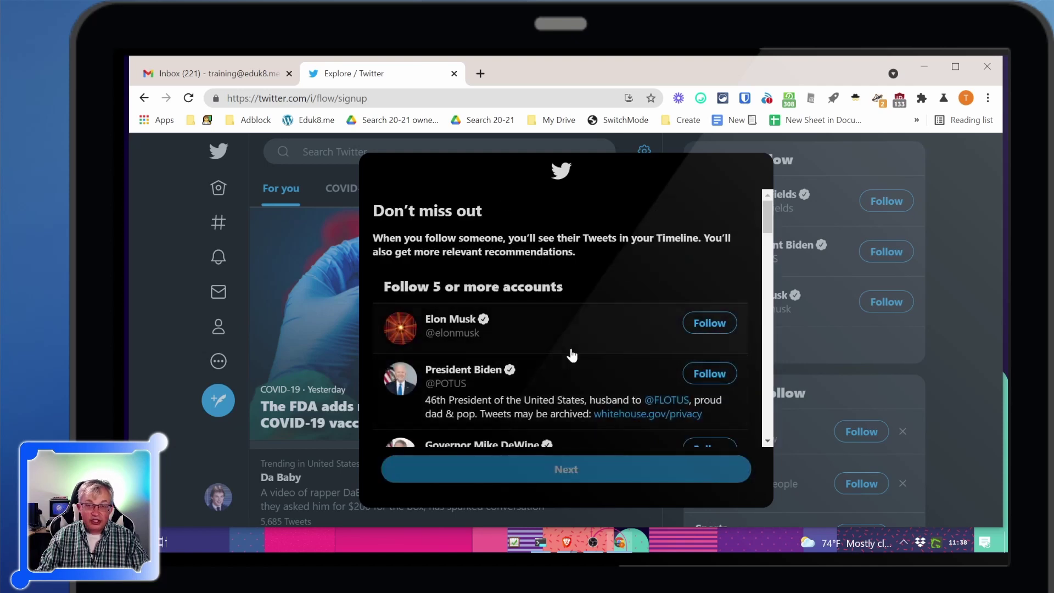
# Follow the suggested accounts Elon Musk and OHSAASports.
pyautogui.scroll(-10, 574, 349)
pyautogui.scroll(-1, 581, 340)
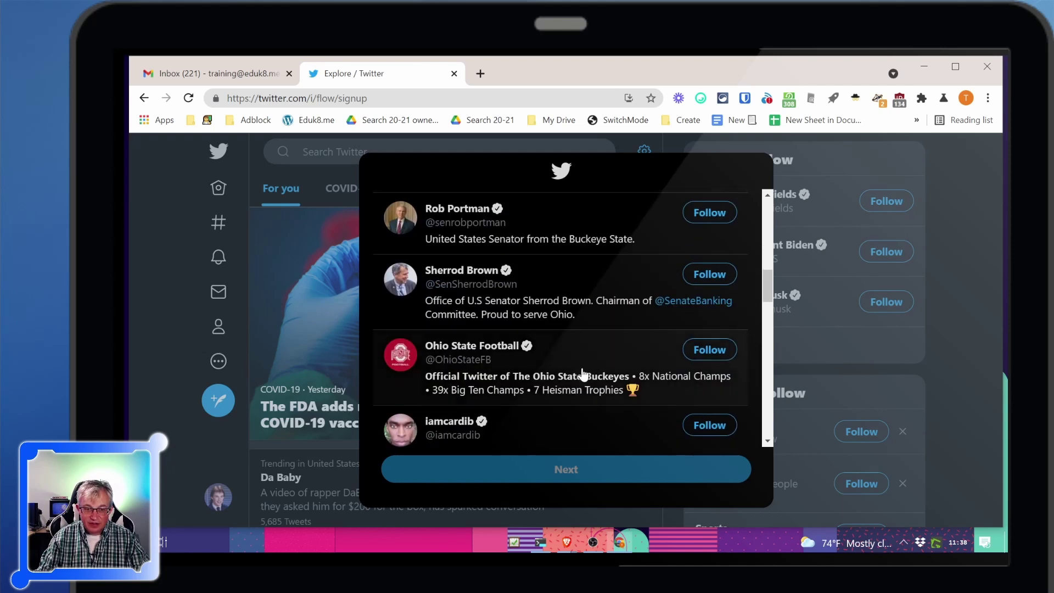
pyautogui.scroll(-2, 571, 362)
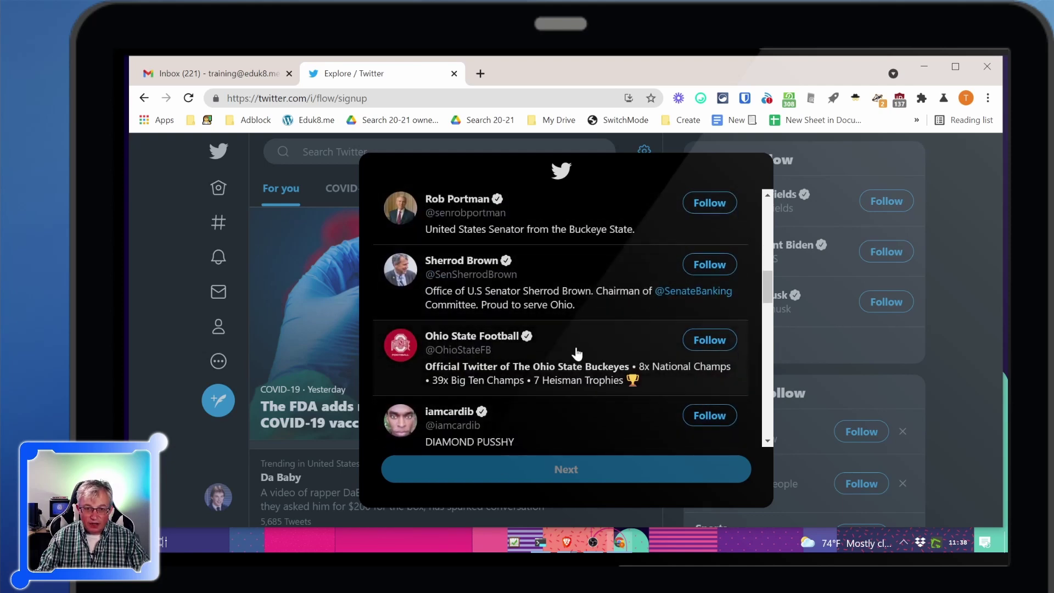
pyautogui.scroll(12, 567, 369)
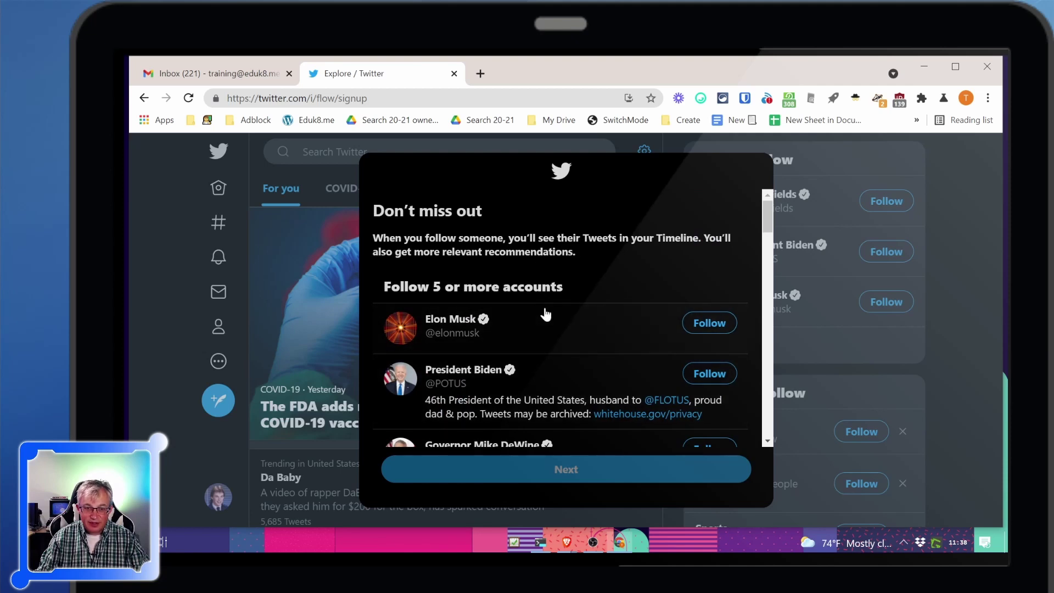
pyautogui.scroll(-1, 579, 296)
pyautogui.scroll(1, 603, 308)
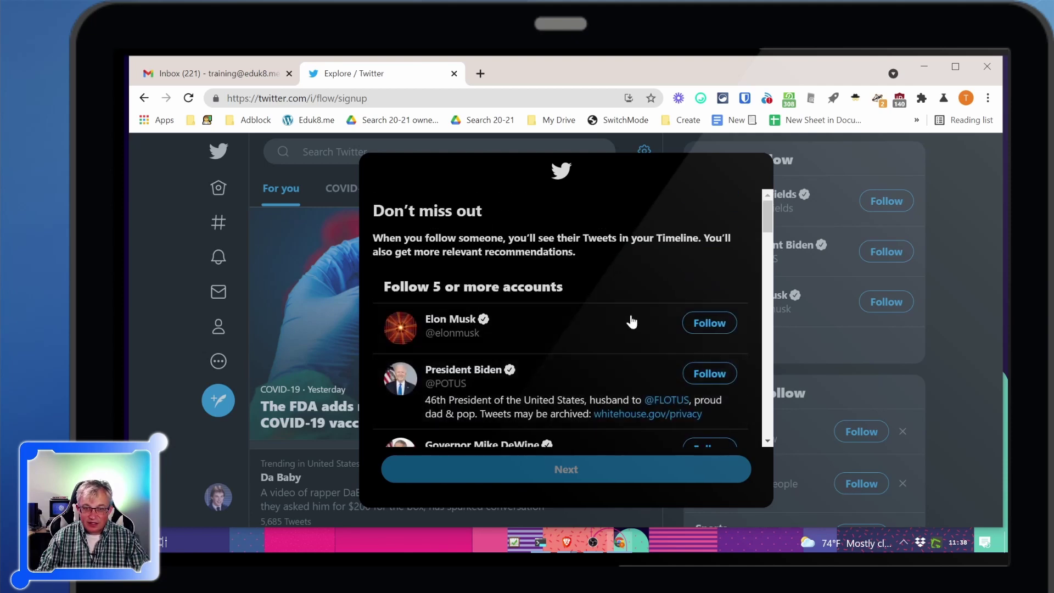
pyautogui.click(694, 325)
pyautogui.scroll(-3, 571, 362)
pyautogui.scroll(-1, 570, 356)
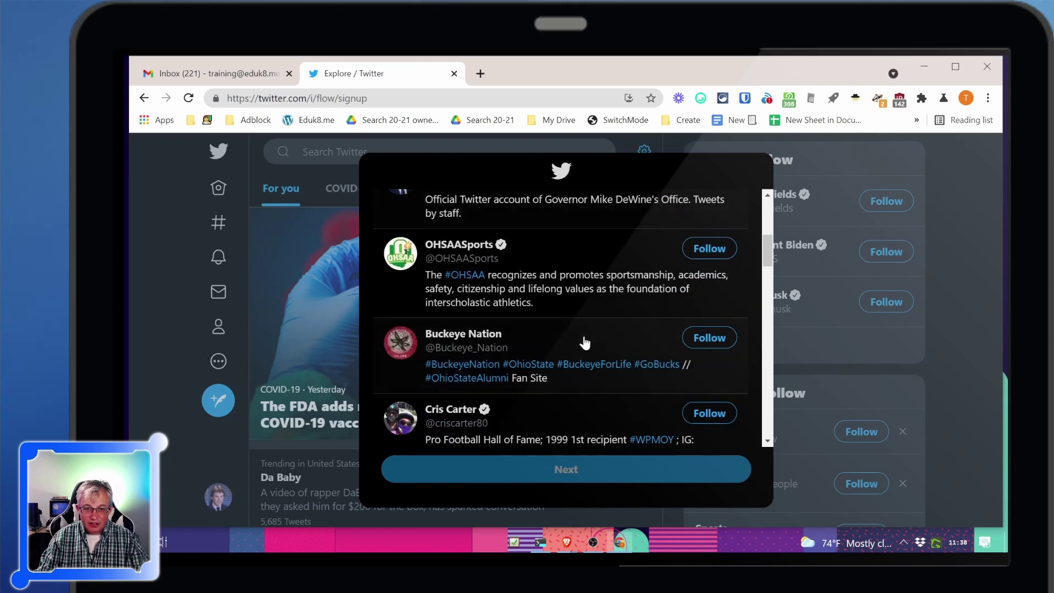
pyautogui.click(707, 249)
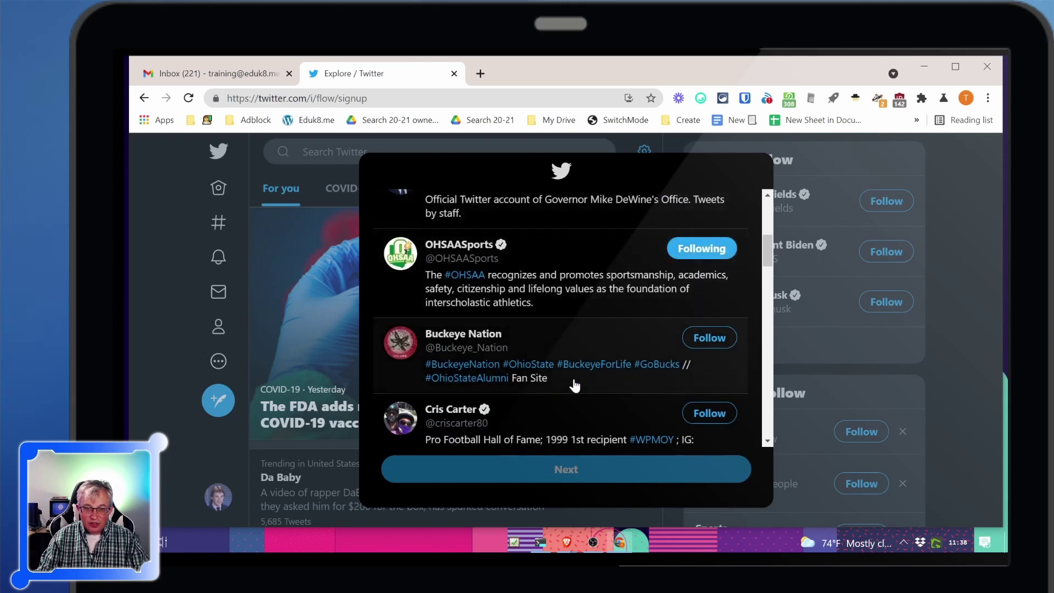
# Follow Kings Island, Rihanna, Tesla and CP Food Blog, then continue.
pyautogui.scroll(-6, 571, 381)
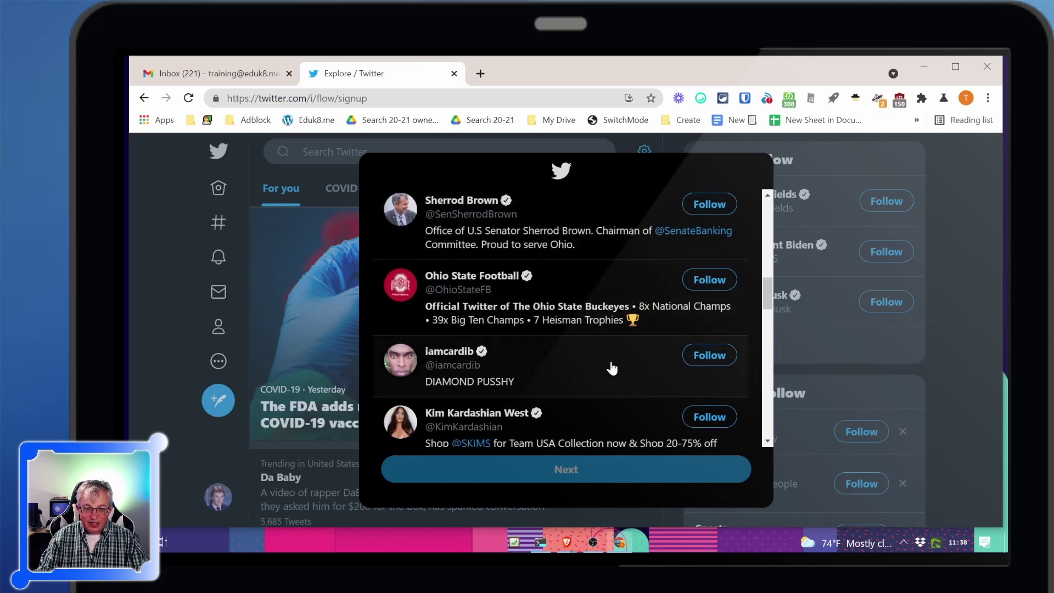
pyautogui.scroll(-4, 613, 366)
pyautogui.scroll(-3, 613, 377)
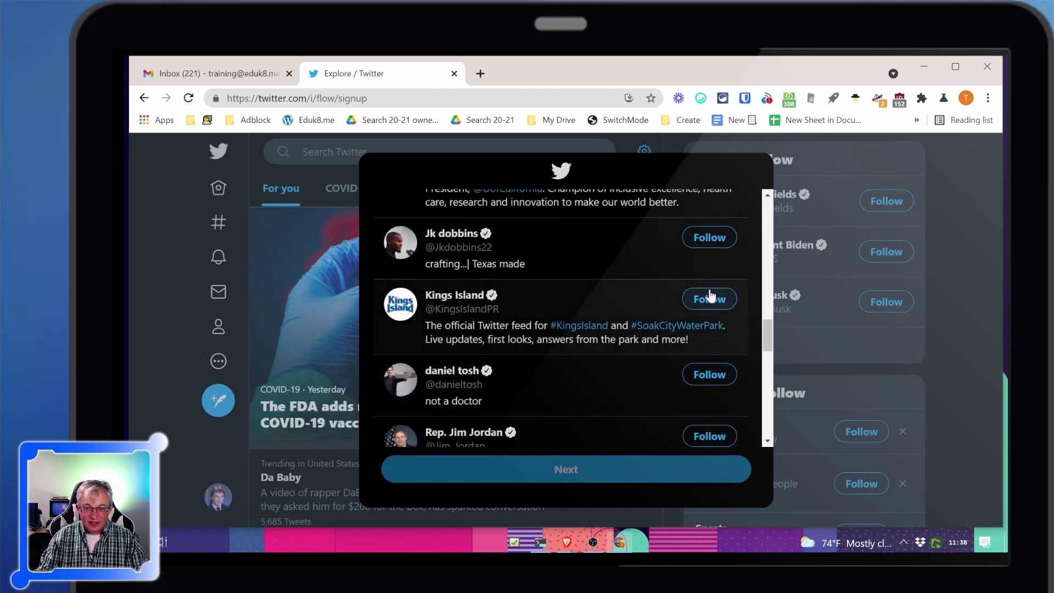
pyautogui.click(711, 299)
pyautogui.scroll(-3, 611, 391)
pyautogui.scroll(-4, 611, 391)
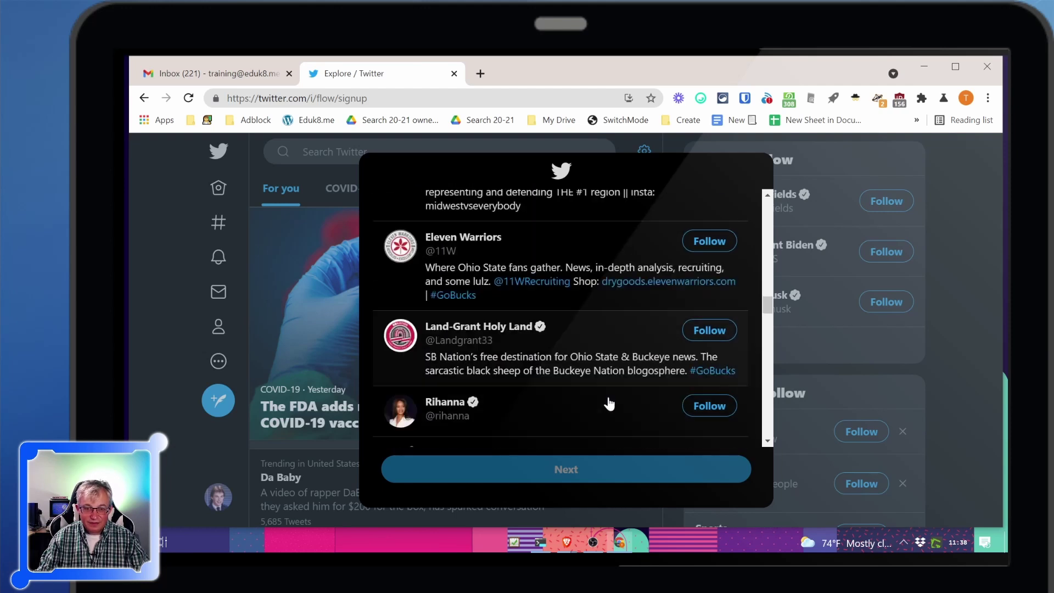
pyautogui.click(708, 267)
pyautogui.scroll(-5, 613, 363)
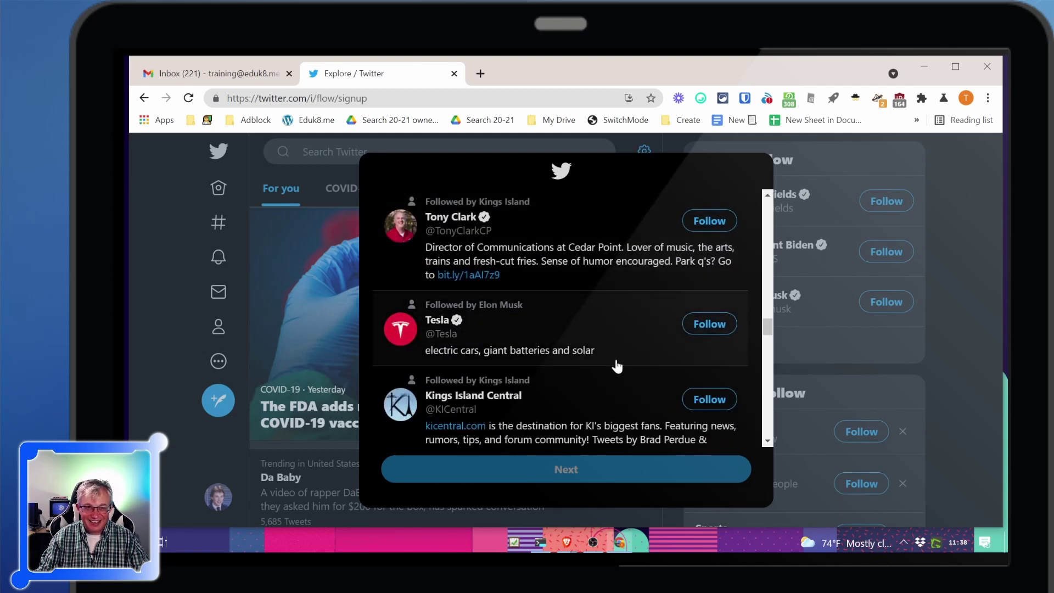
pyautogui.click(694, 328)
pyautogui.scroll(-5, 617, 395)
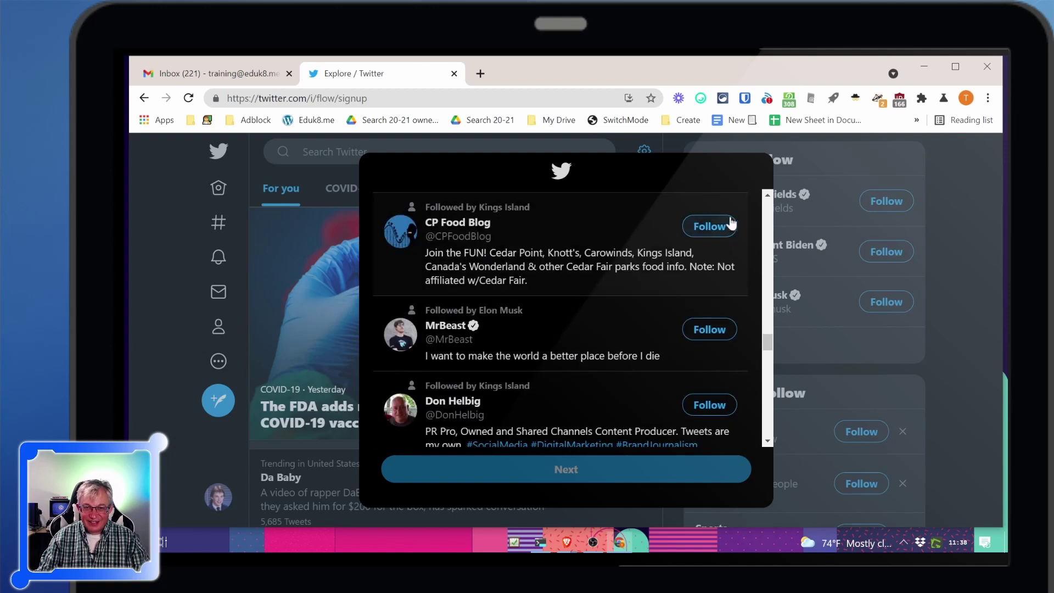
pyautogui.click(717, 227)
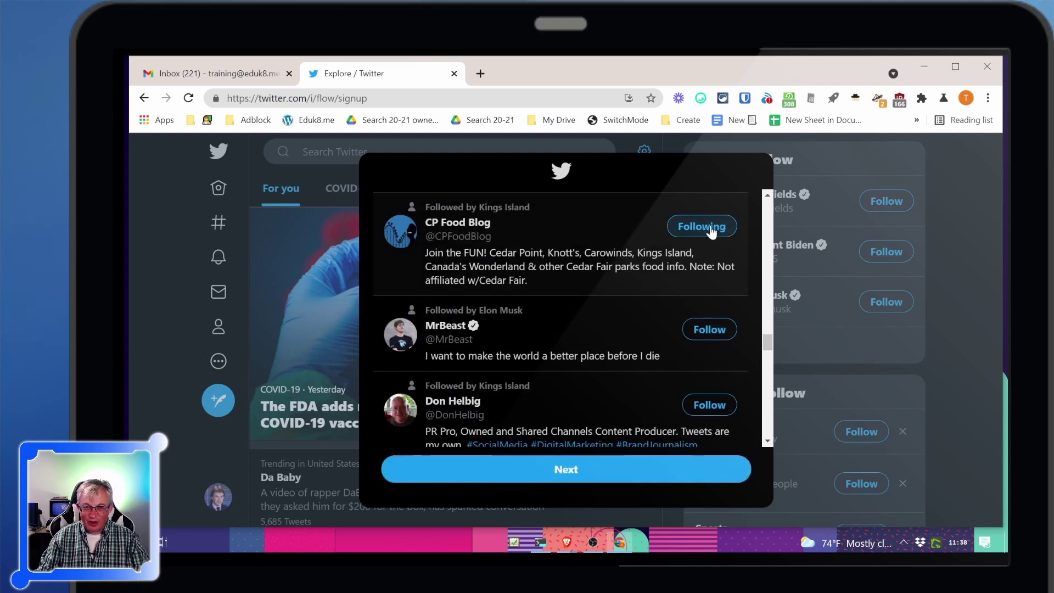
pyautogui.click(555, 475)
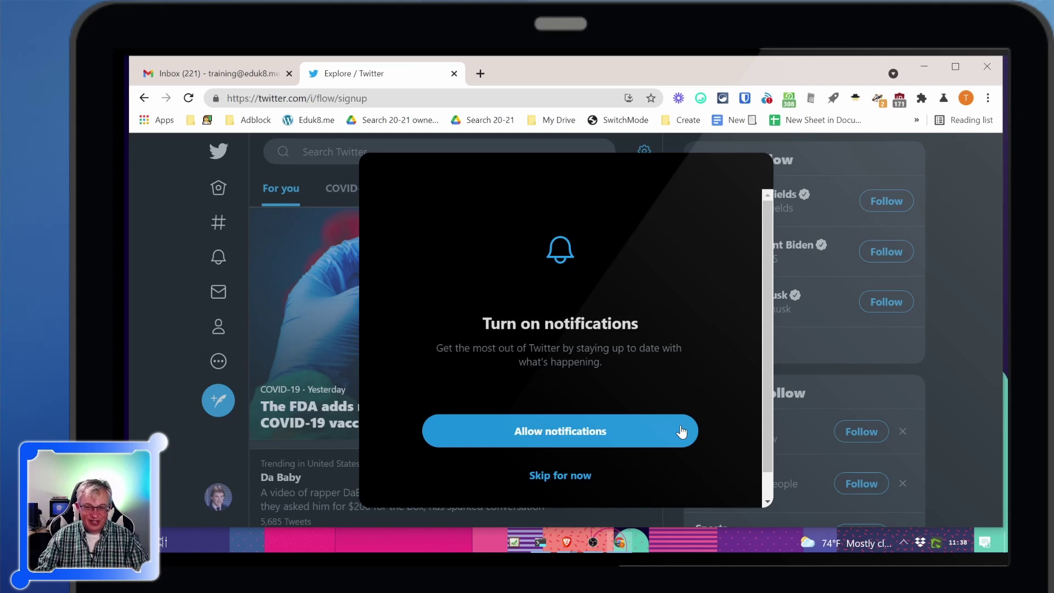
# Skip turning on notifications and scroll through the Home timeline of followed accounts.
pyautogui.click(574, 476)
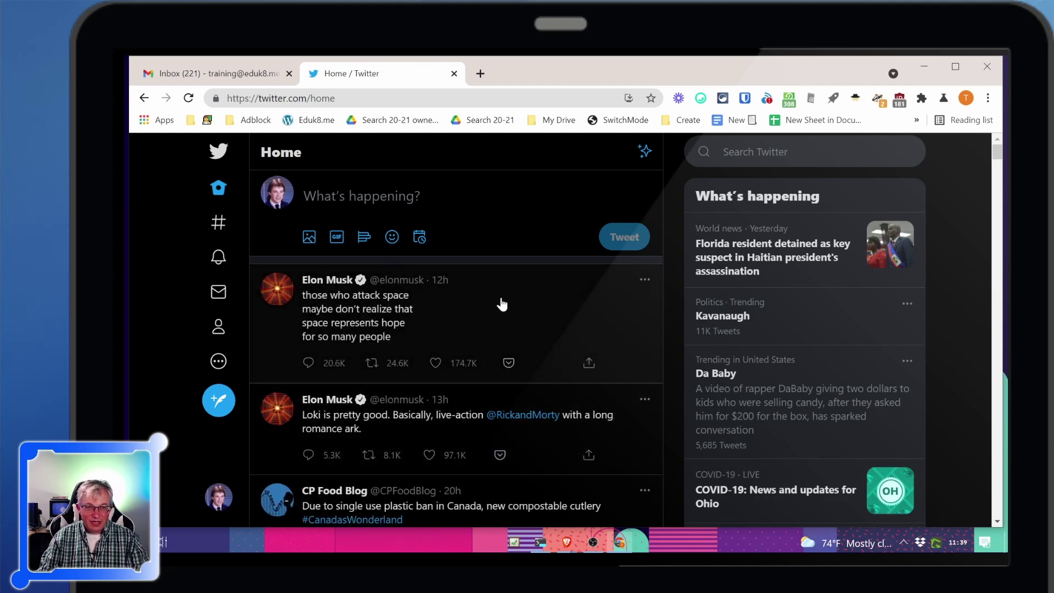
pyautogui.scroll(-6, 477, 295)
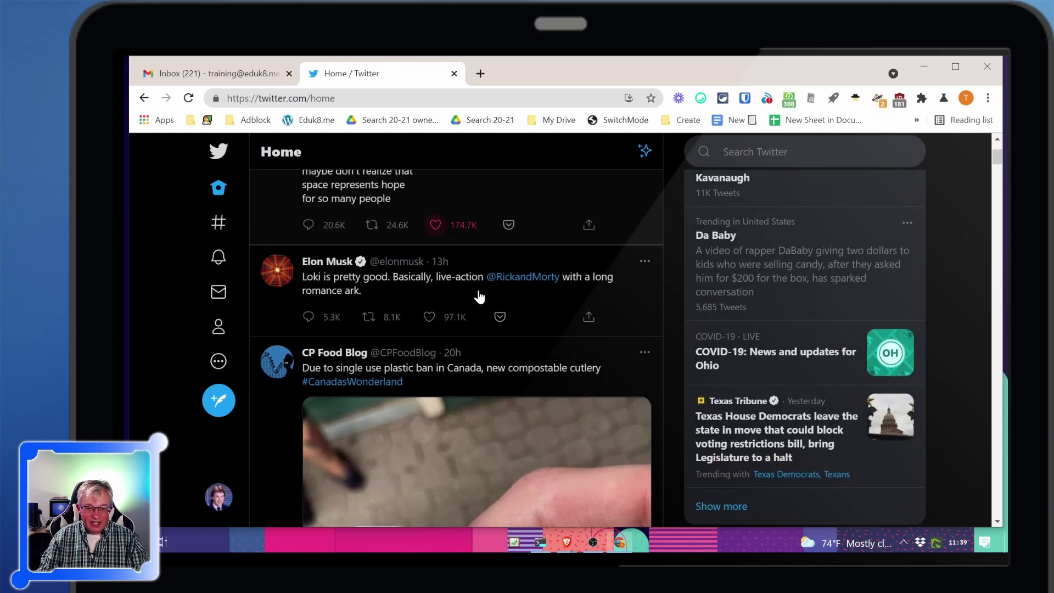
pyautogui.scroll(-8, 518, 302)
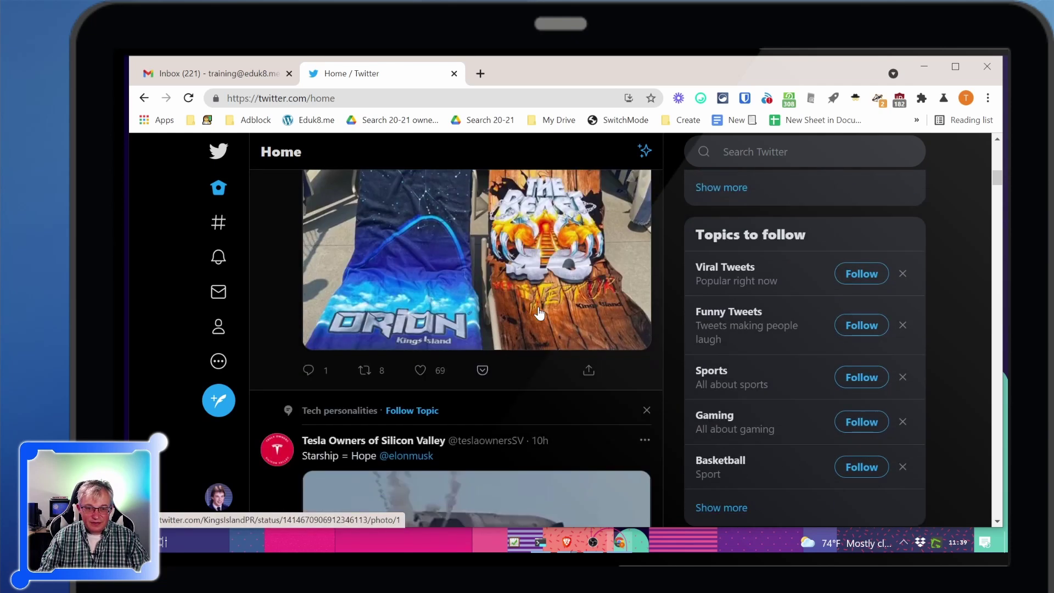
pyautogui.scroll(-7, 546, 363)
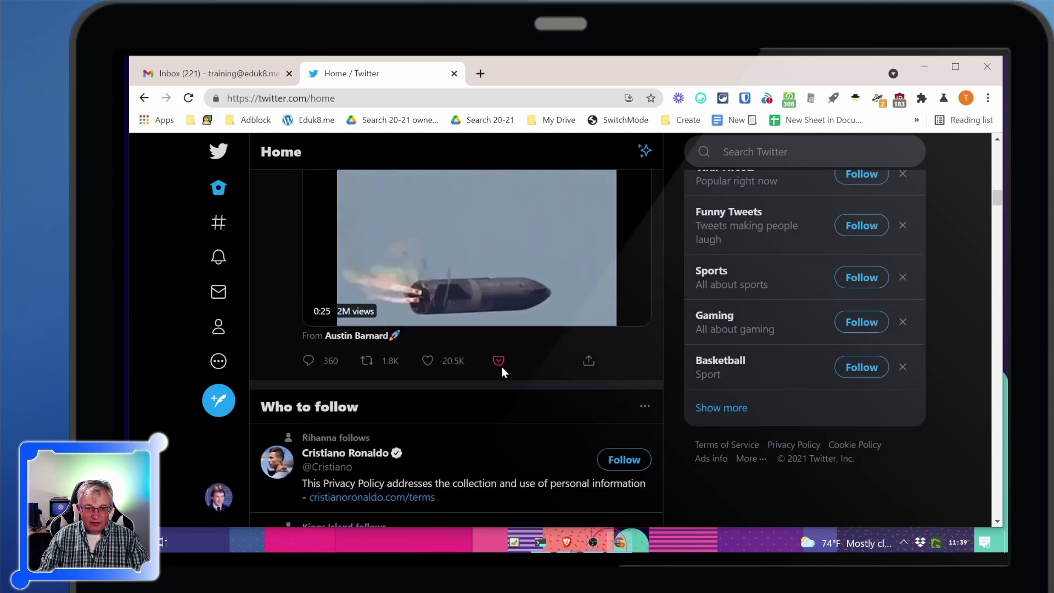
pyautogui.scroll(-5, 502, 362)
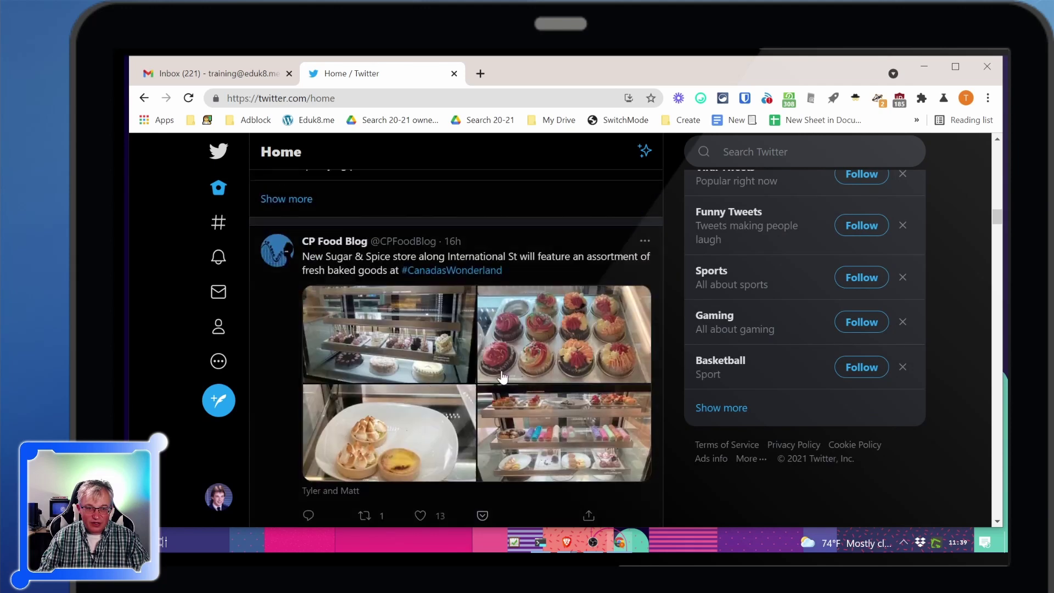
pyautogui.scroll(-8, 483, 315)
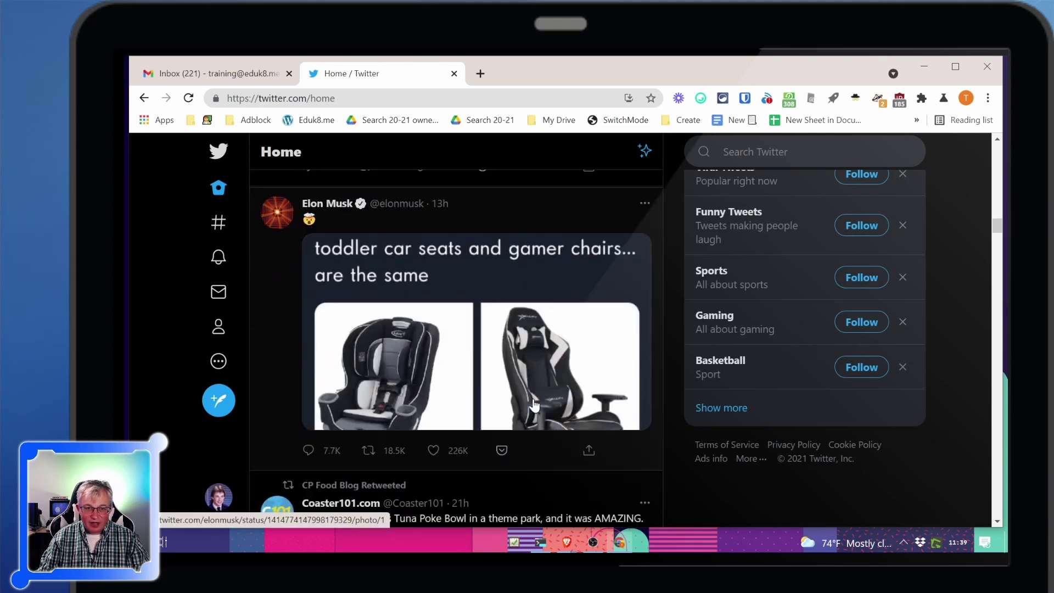
pyautogui.scroll(-6, 535, 405)
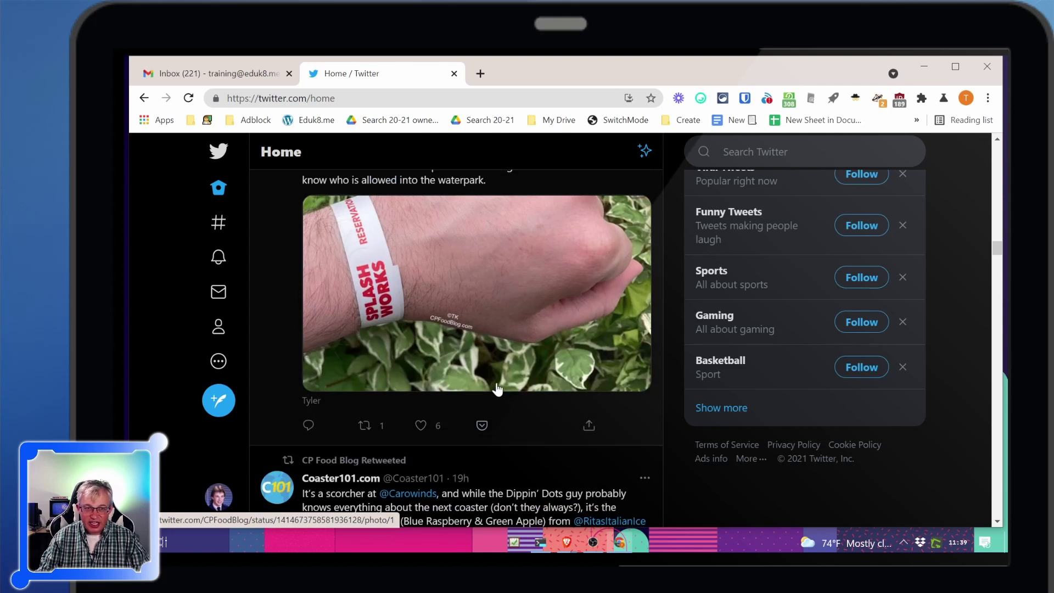
pyautogui.scroll(12, 483, 373)
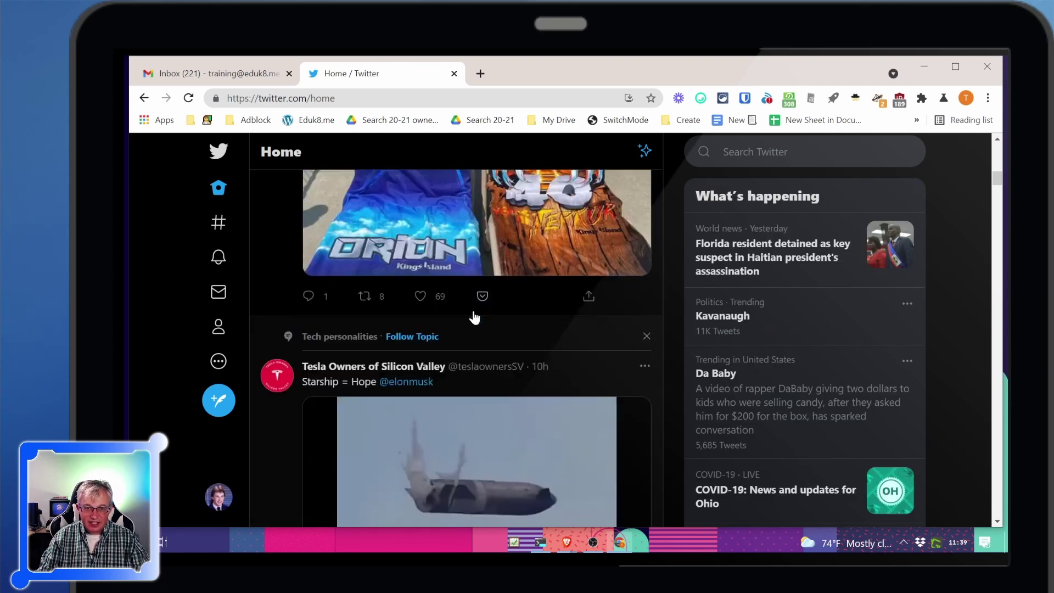
pyautogui.scroll(3, 475, 317)
pyautogui.click(641, 149)
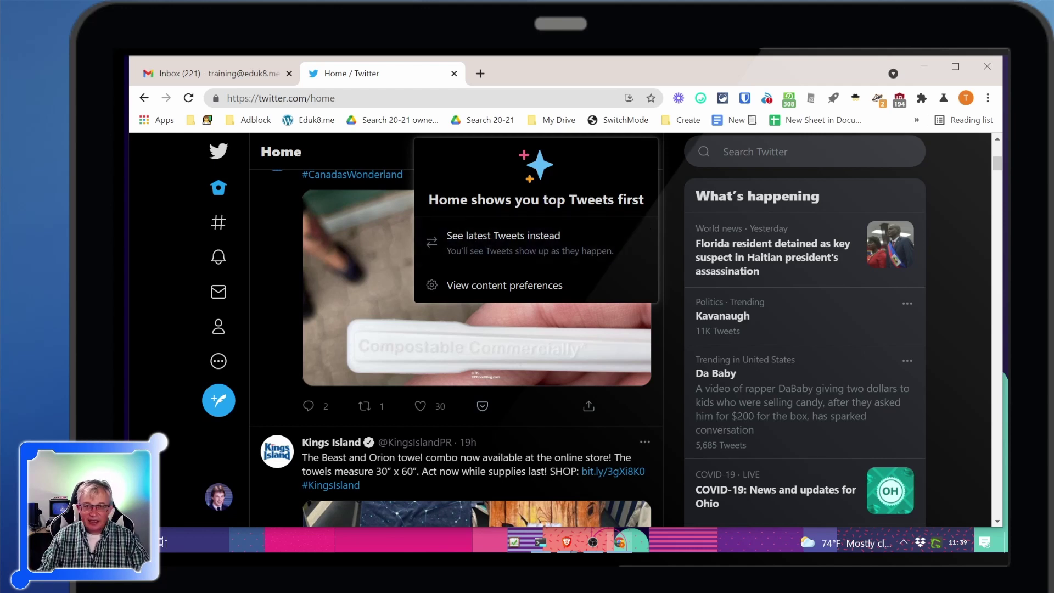
# Switch the Home timeline to Latest Tweets and scroll through it.
pyautogui.click(505, 239)
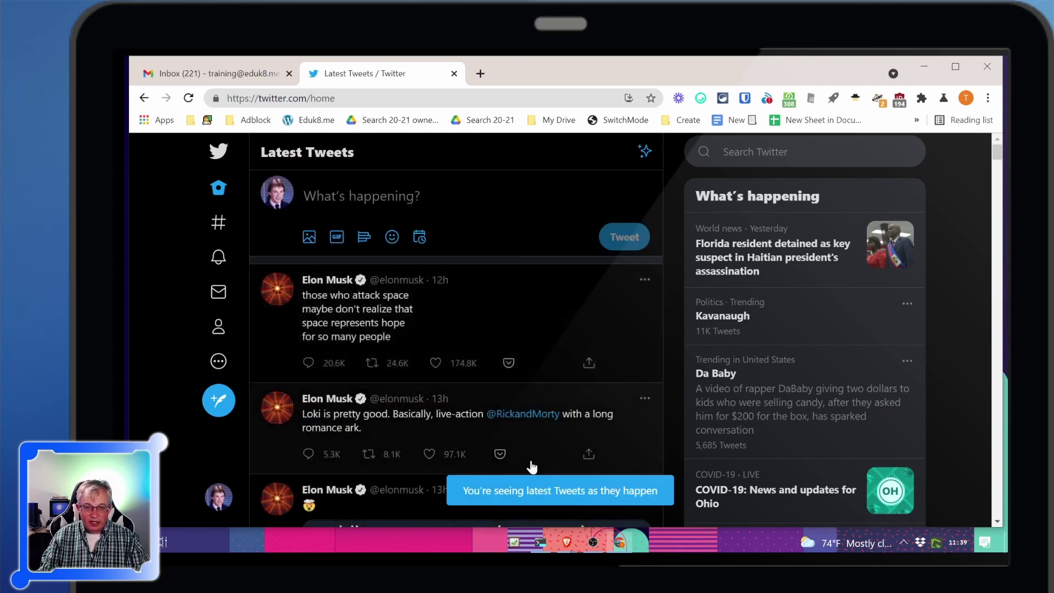
pyautogui.scroll(-1, 416, 243)
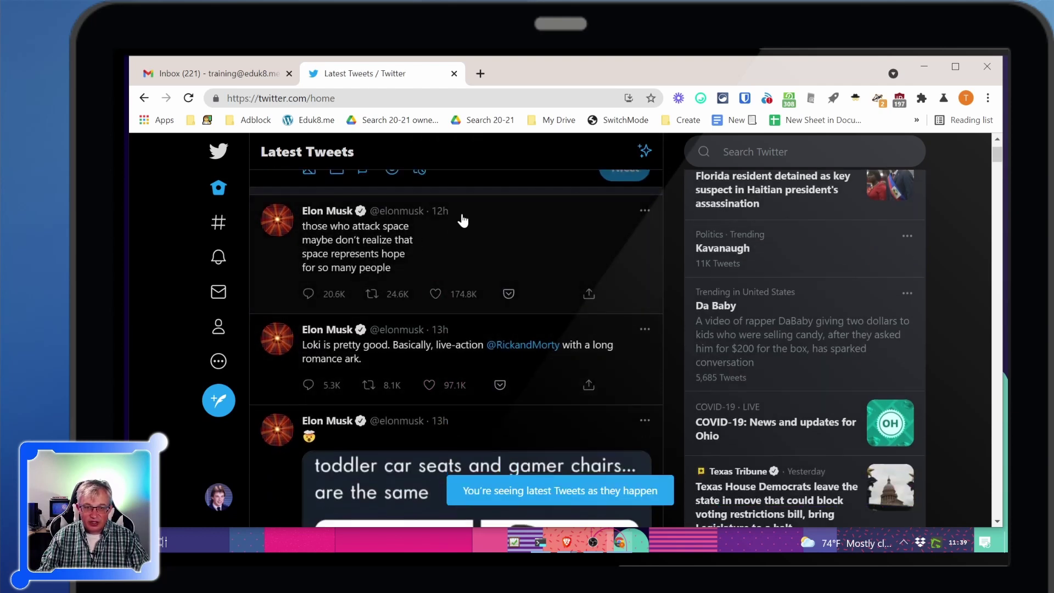
pyautogui.scroll(-12, 463, 221)
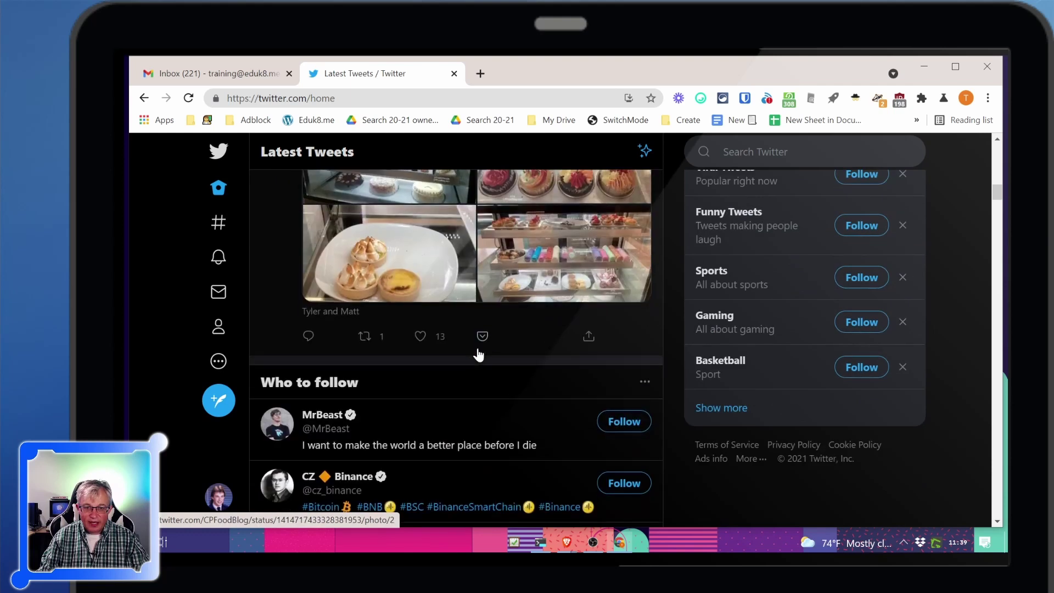
pyautogui.scroll(-3, 479, 354)
# Switch back to Top Tweets, then return to Latest Tweets and scroll to the top.
pyautogui.click(645, 150)
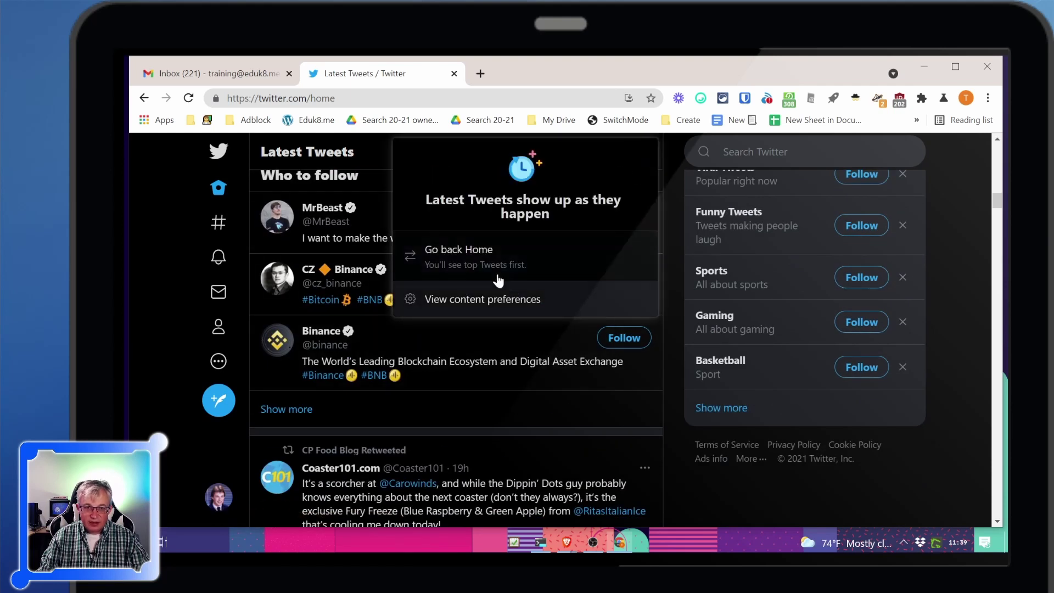
pyautogui.click(481, 262)
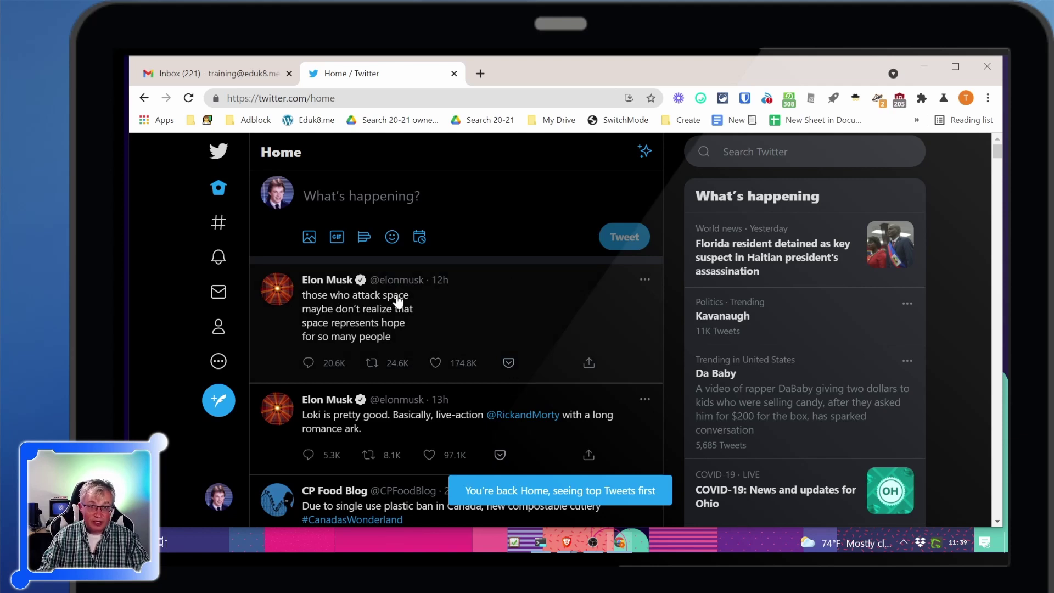
pyautogui.click(644, 152)
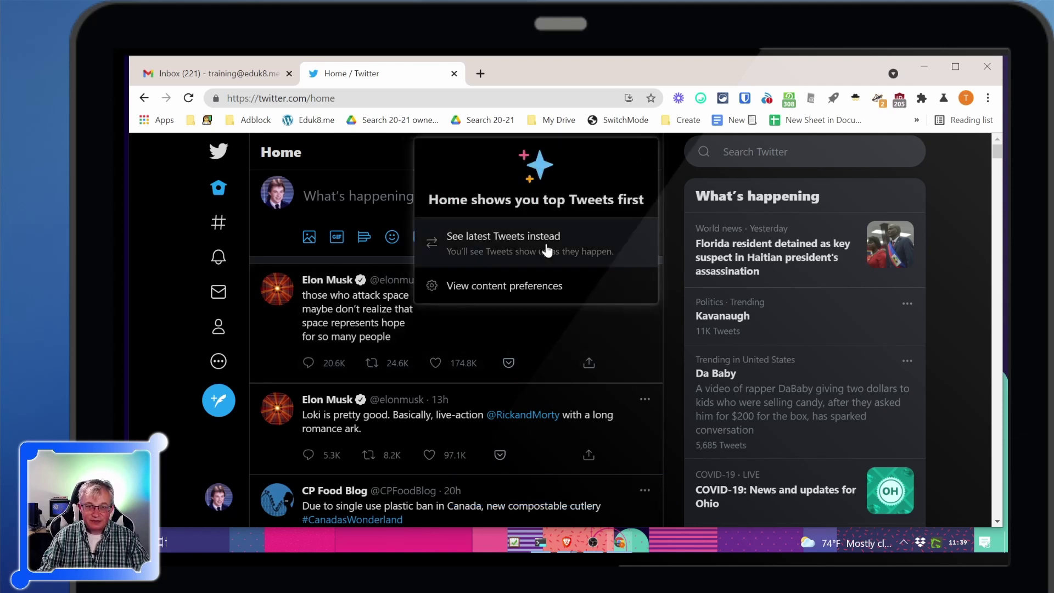
pyautogui.click(509, 241)
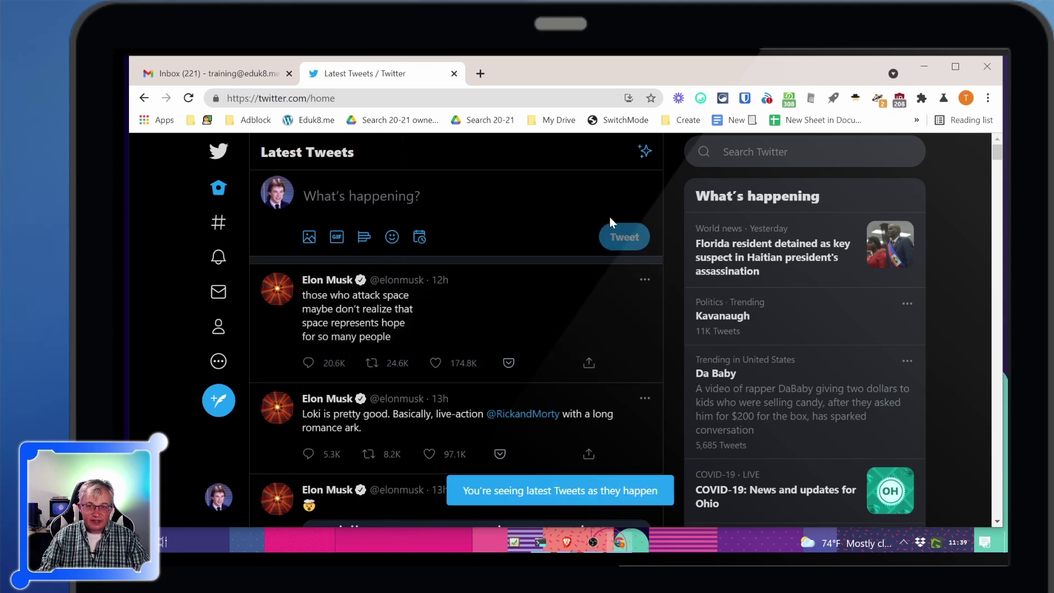
pyautogui.scroll(-7, 486, 292)
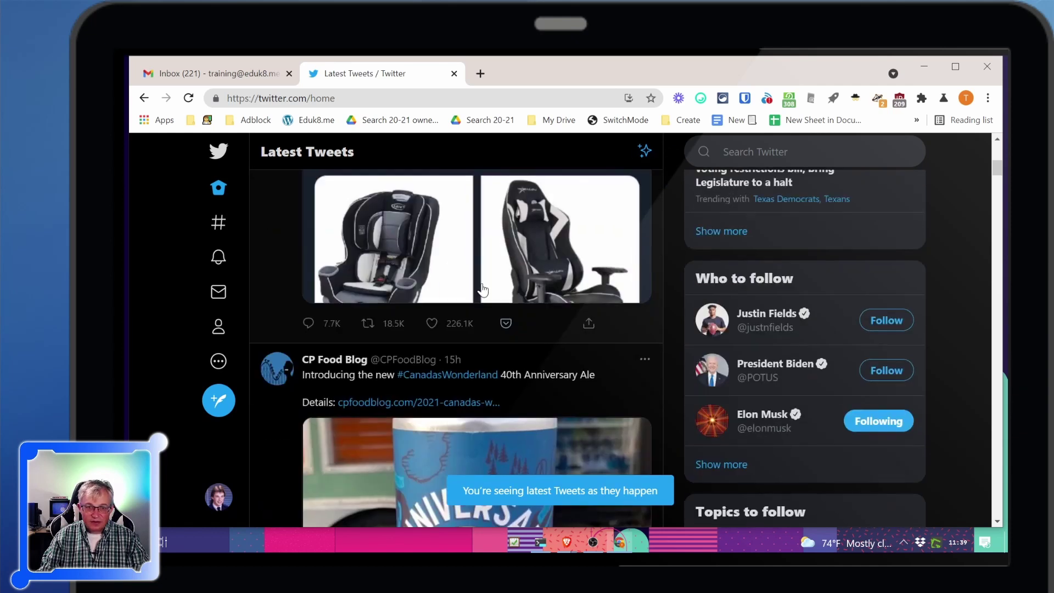
pyautogui.scroll(7, 439, 293)
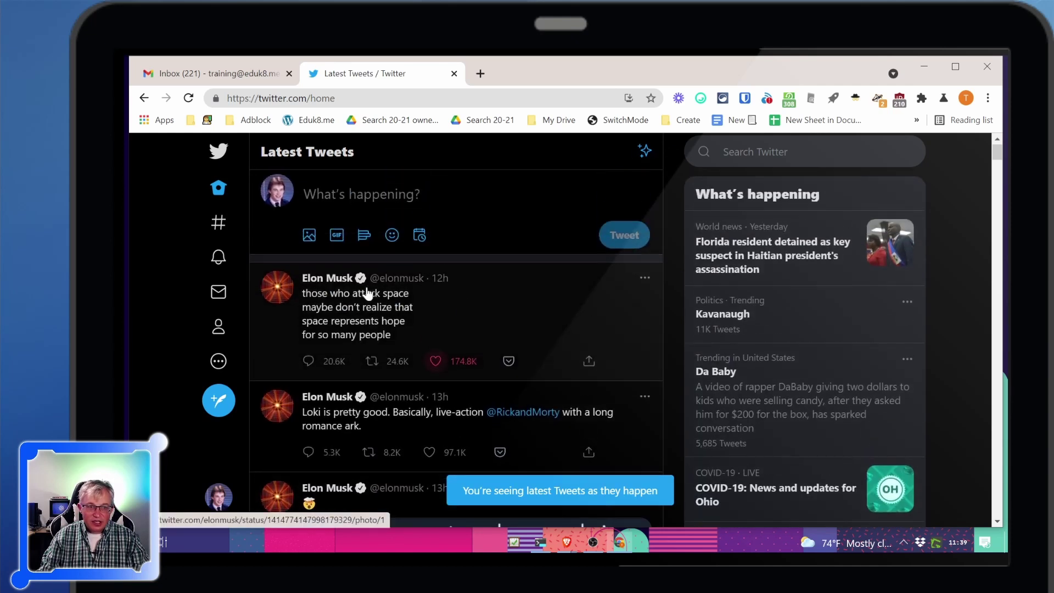
# View the profile's 5 Following: Rihanna, CP Food Blog, OHSAASports, Elon Musk, Kings Island.
pyautogui.click(221, 332)
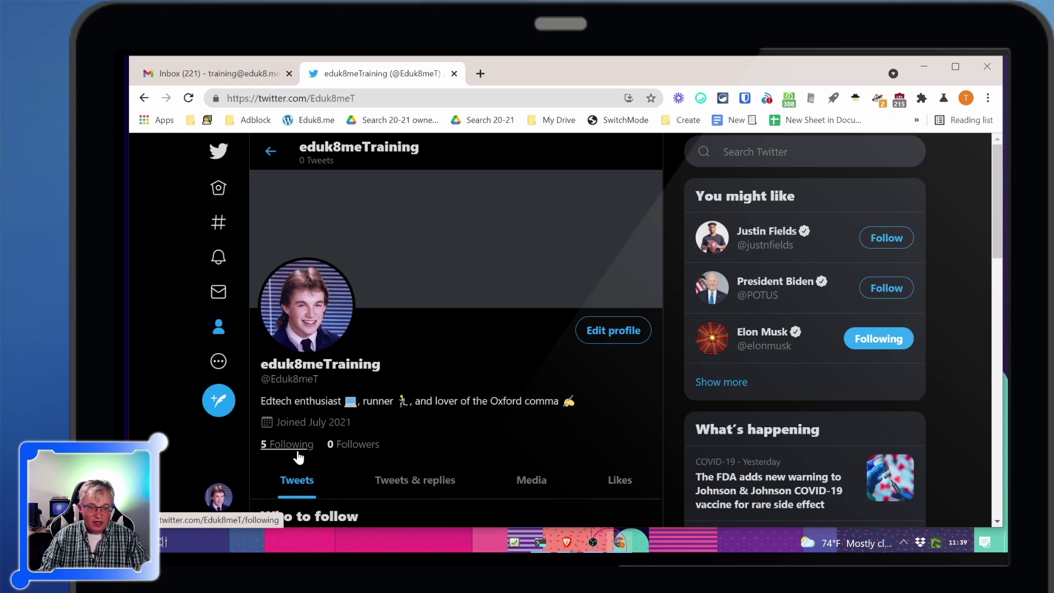
pyautogui.click(300, 441)
pyautogui.scroll(-2, 471, 437)
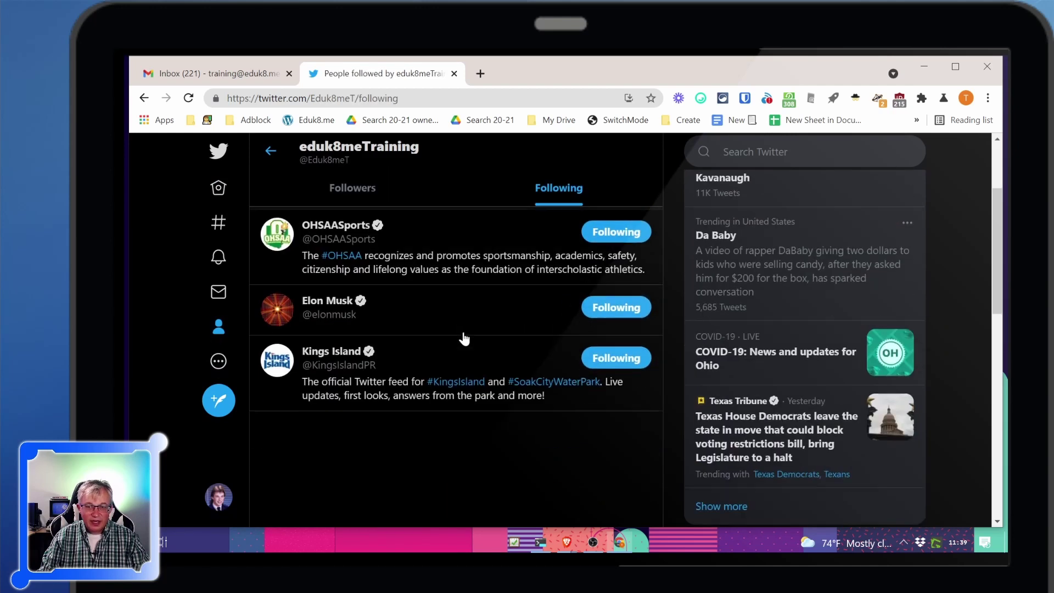
pyautogui.scroll(2, 467, 335)
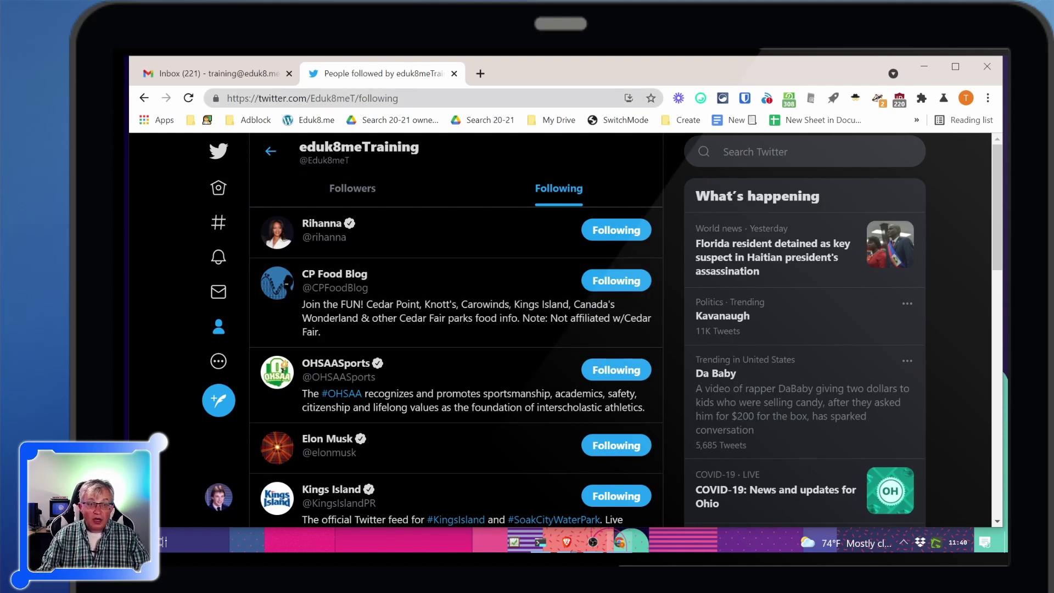
# Load the edtech educator's profile by handle in the address bar and open his Followers list.
pyautogui.moveTo(311, 99); pyautogui.dragTo(398, 99)
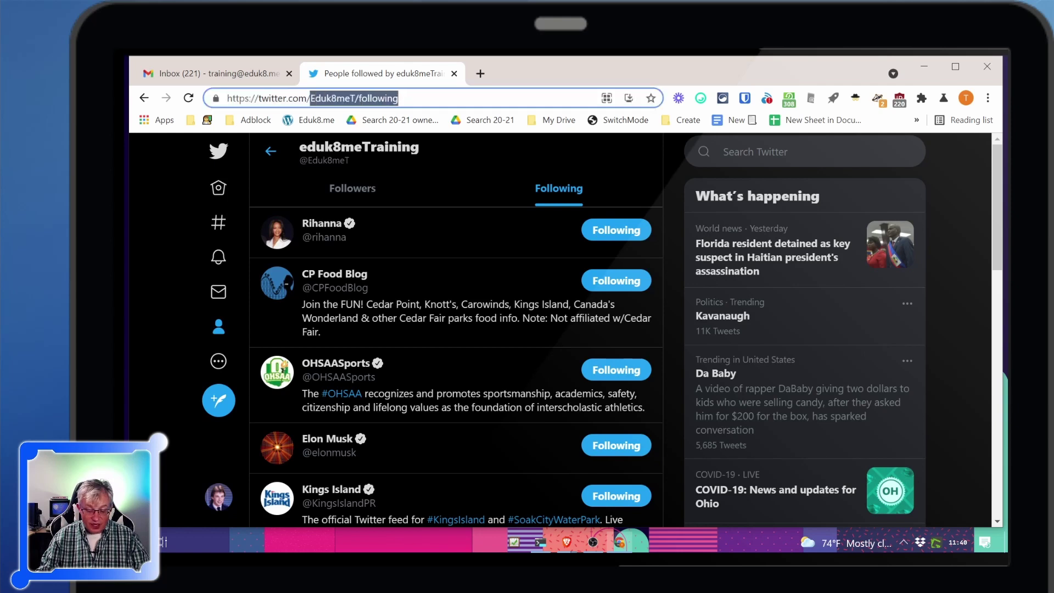
pyautogui.write('eduk8me')
pyautogui.press('Return')
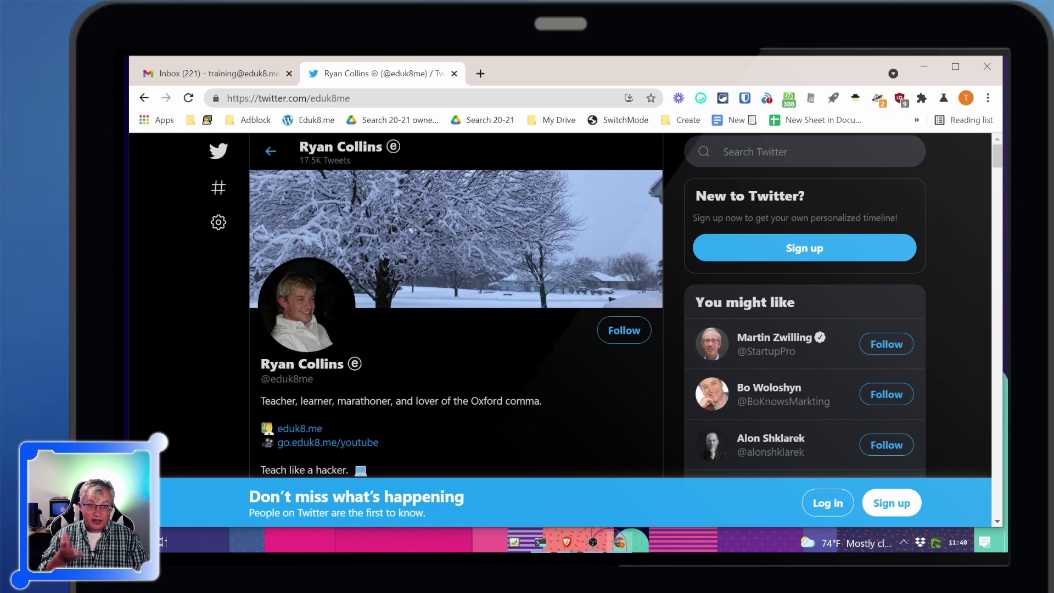
pyautogui.scroll(-4, 512, 299)
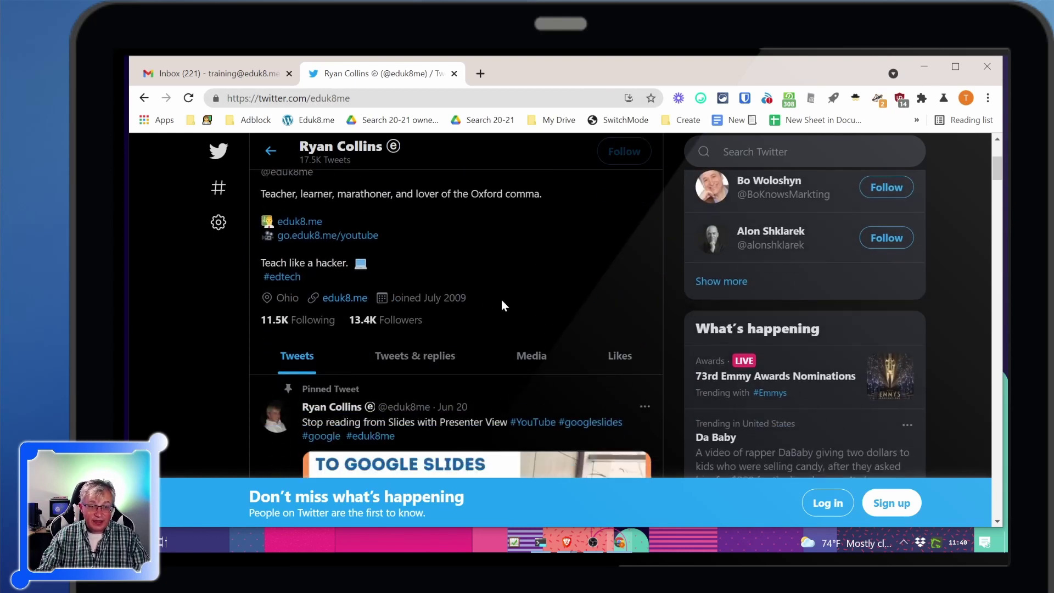
pyautogui.click(412, 323)
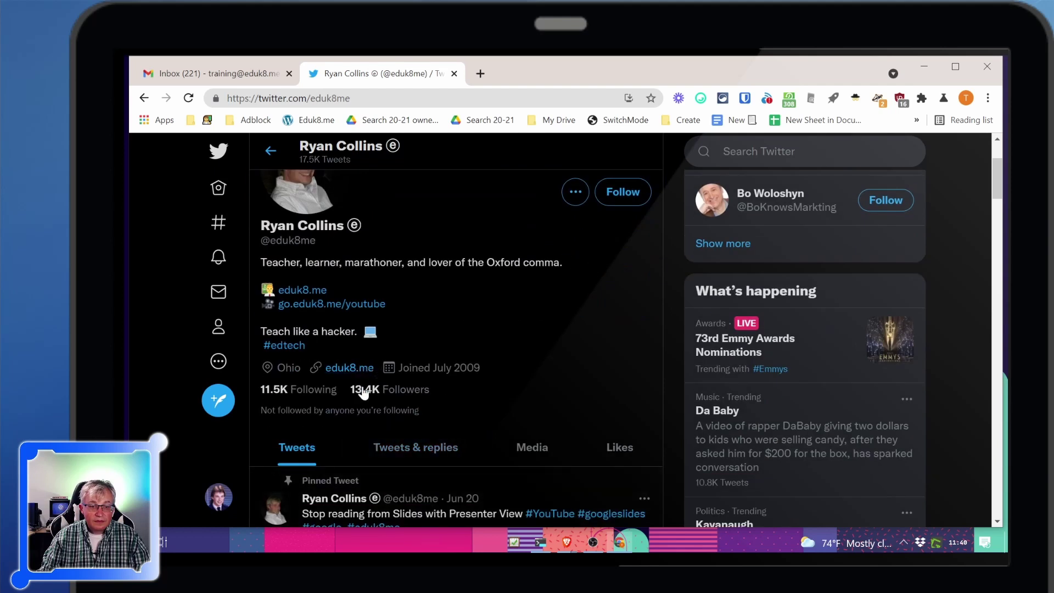
pyautogui.click(369, 393)
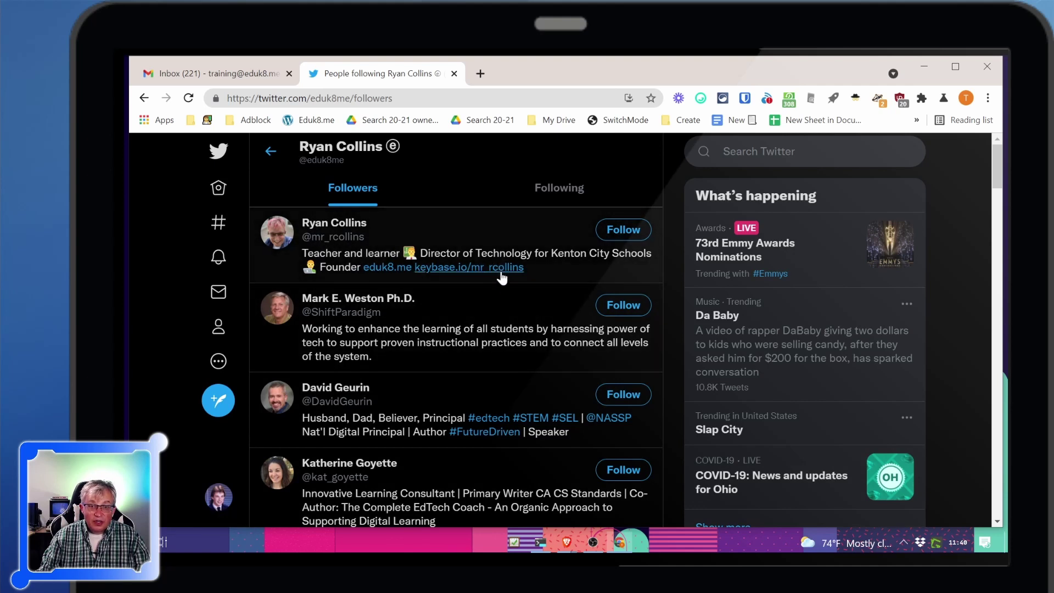
# Follow three educators from the followers list: the first, the third, and one further down.
pyautogui.scroll(-4, 484, 327)
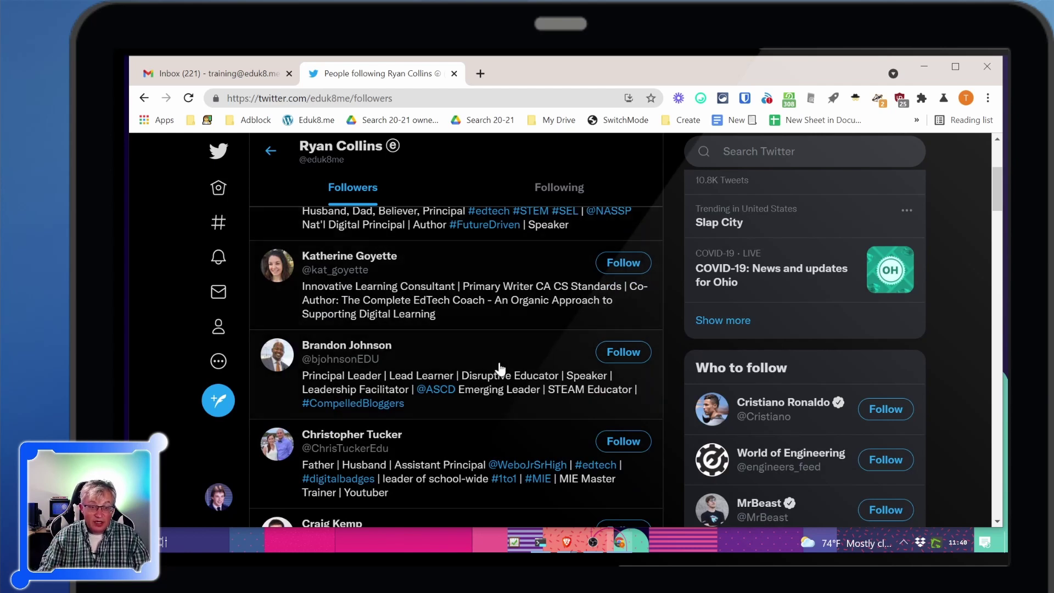
pyautogui.scroll(4, 498, 369)
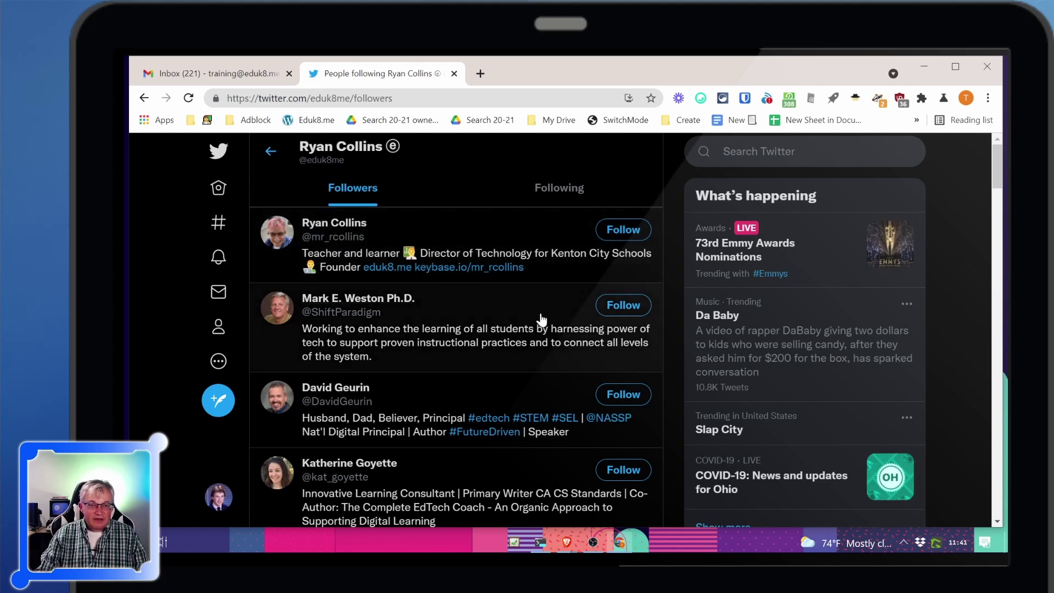
pyautogui.click(640, 229)
pyautogui.scroll(-1, 524, 380)
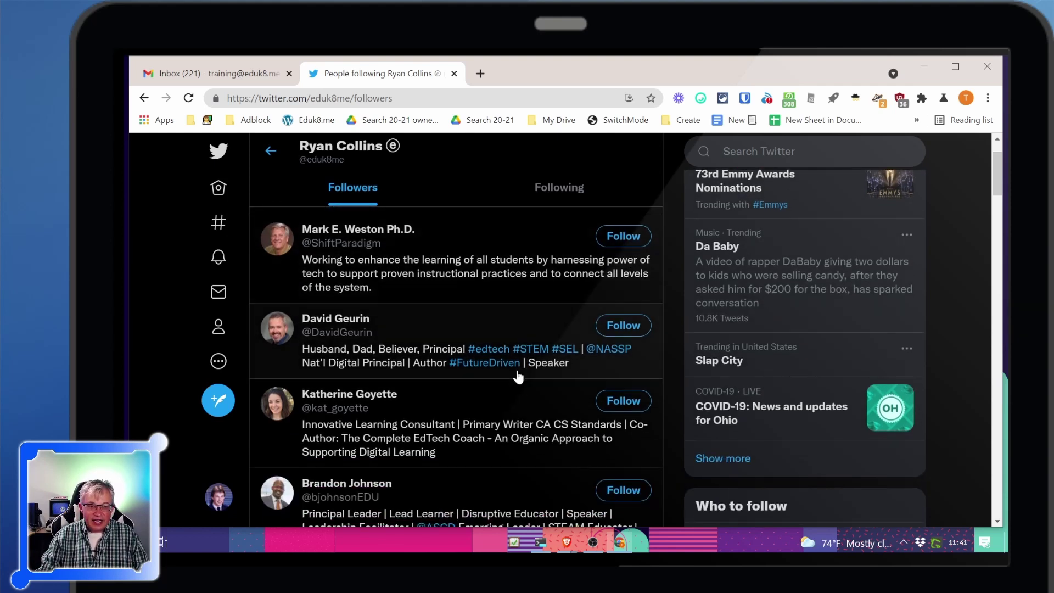
pyautogui.click(623, 325)
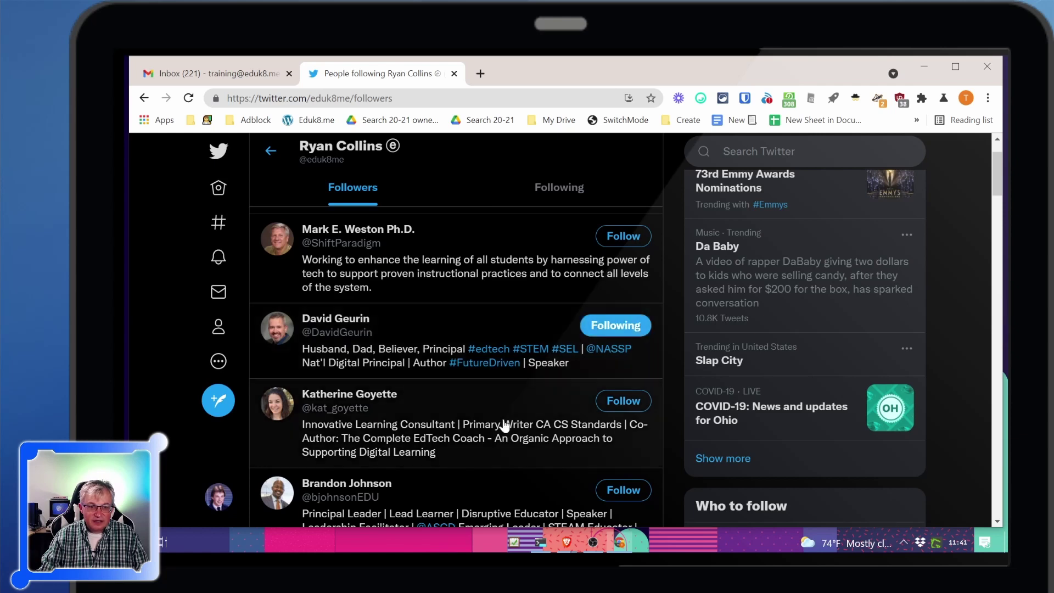
pyautogui.scroll(-2, 467, 364)
pyautogui.scroll(-8, 461, 362)
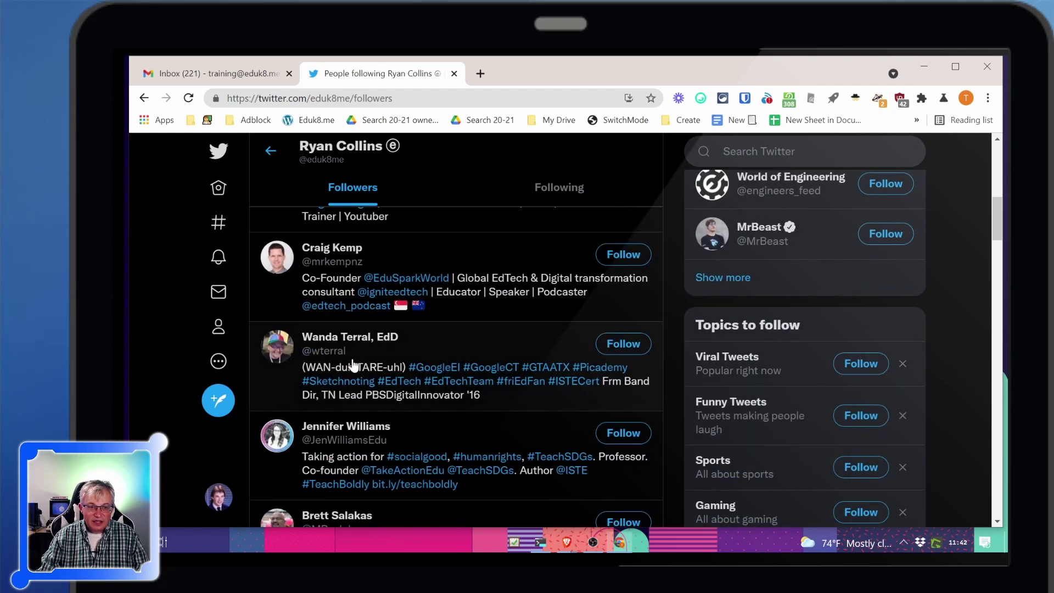
pyautogui.scroll(-4, 493, 385)
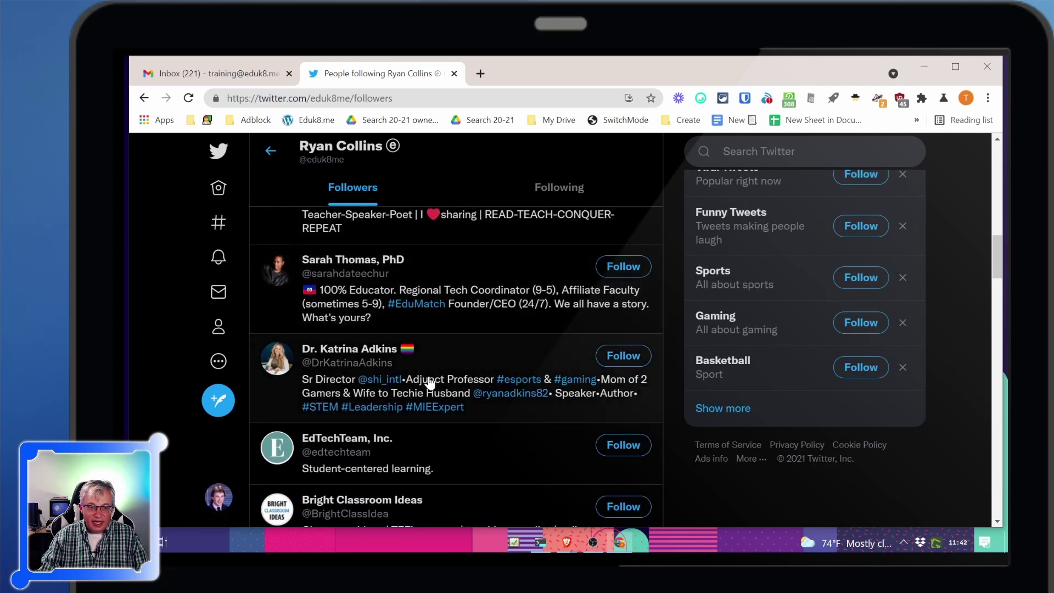
pyautogui.scroll(-3, 543, 416)
pyautogui.click(622, 242)
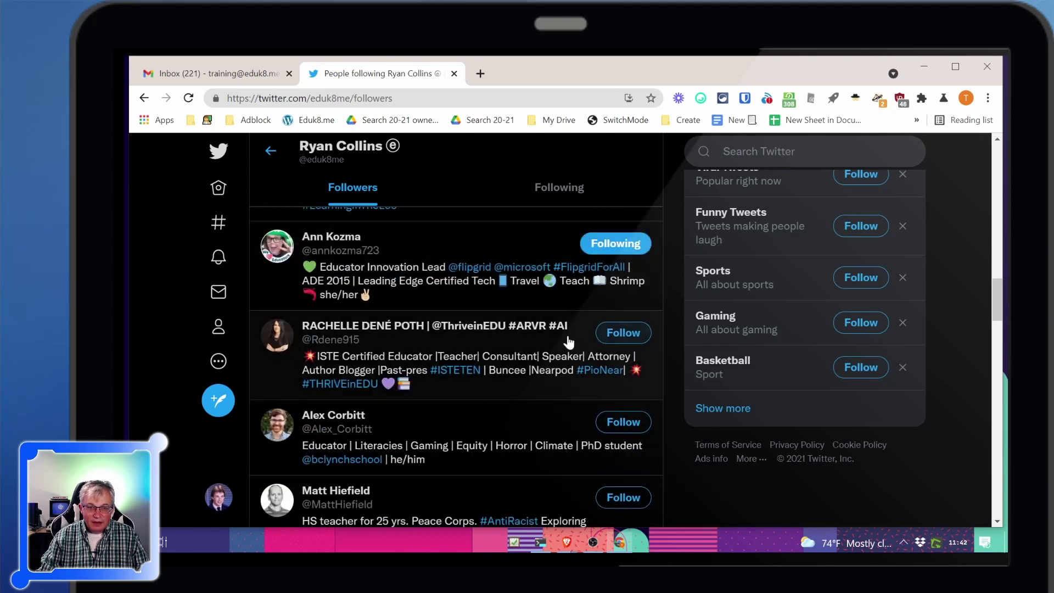
pyautogui.scroll(5, 469, 366)
pyautogui.scroll(10, 469, 367)
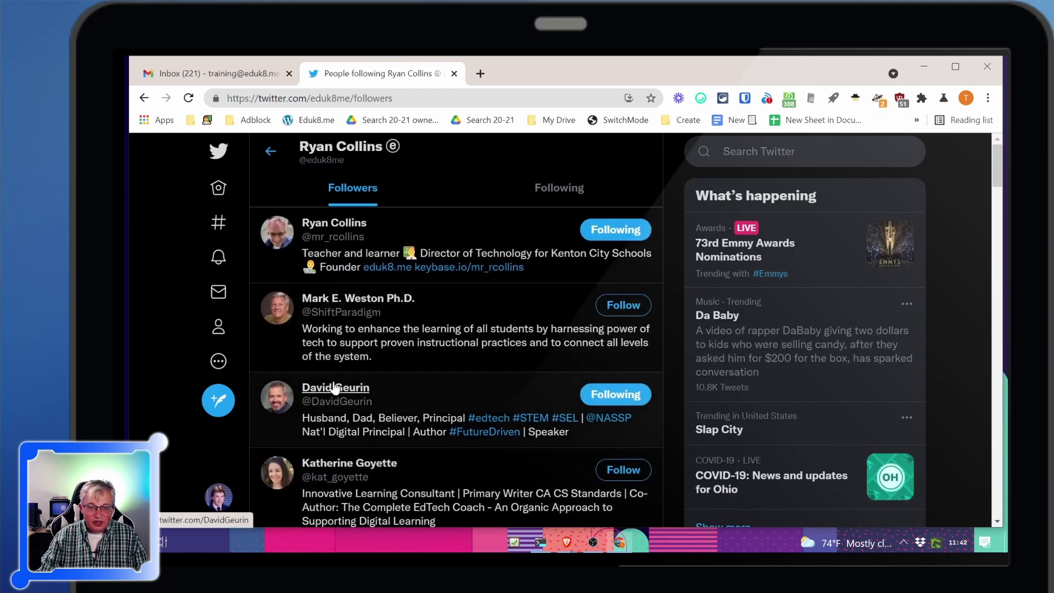
# Open one educator's own Followers list from his hover card and follow its first three accounts.
pyautogui.moveTo(335, 390)
pyautogui.scroll(-3, 333, 394)
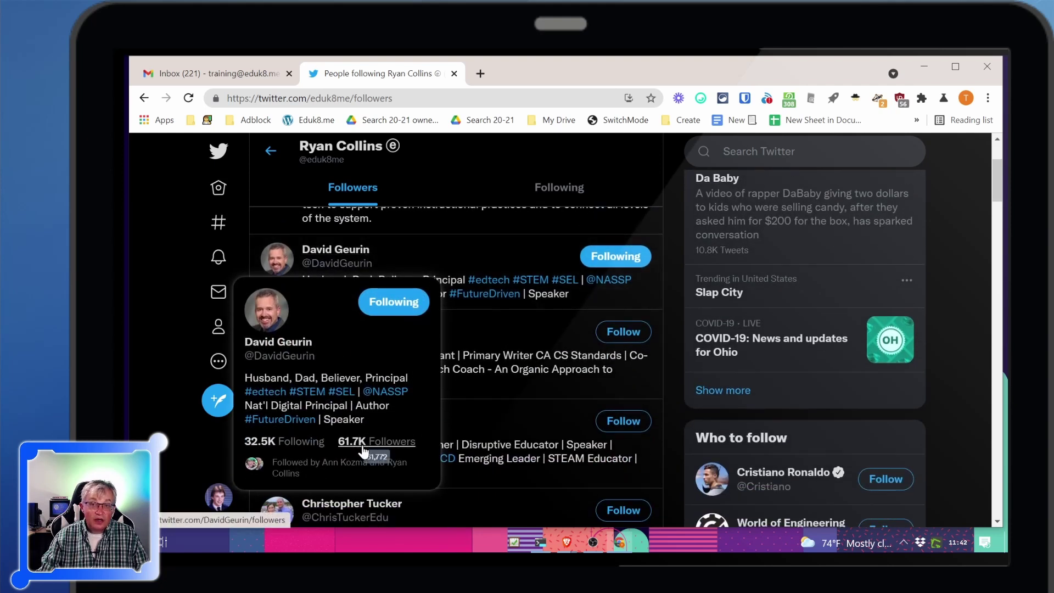
pyautogui.click(363, 451)
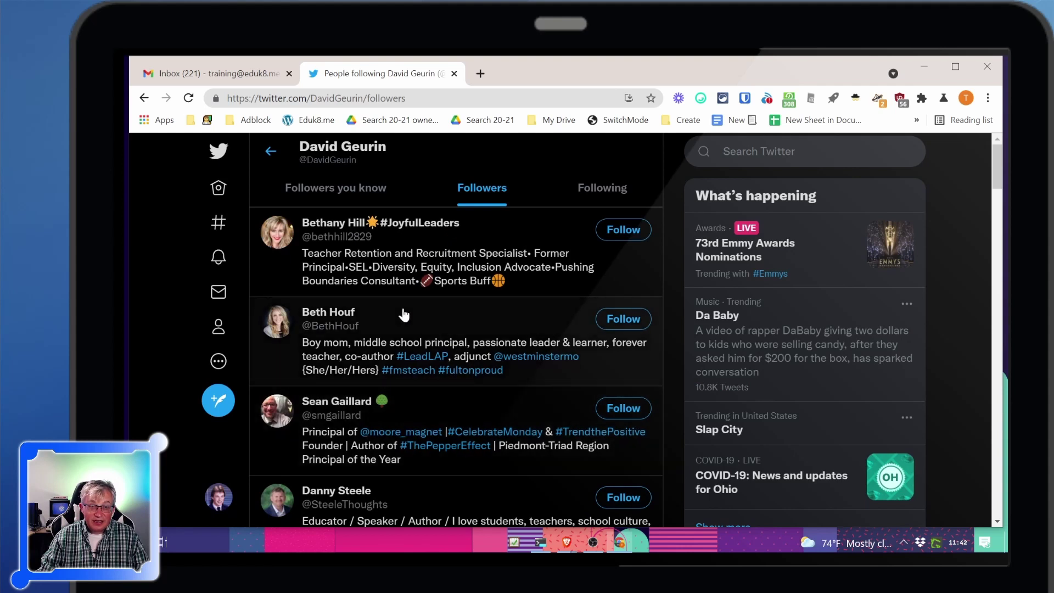
pyautogui.click(623, 230)
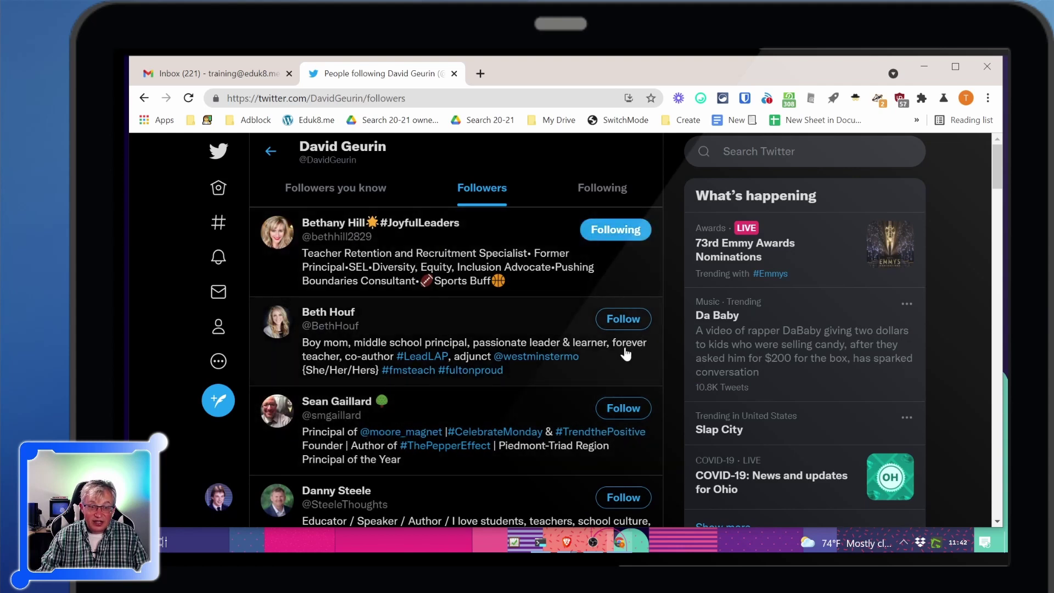
pyautogui.click(622, 319)
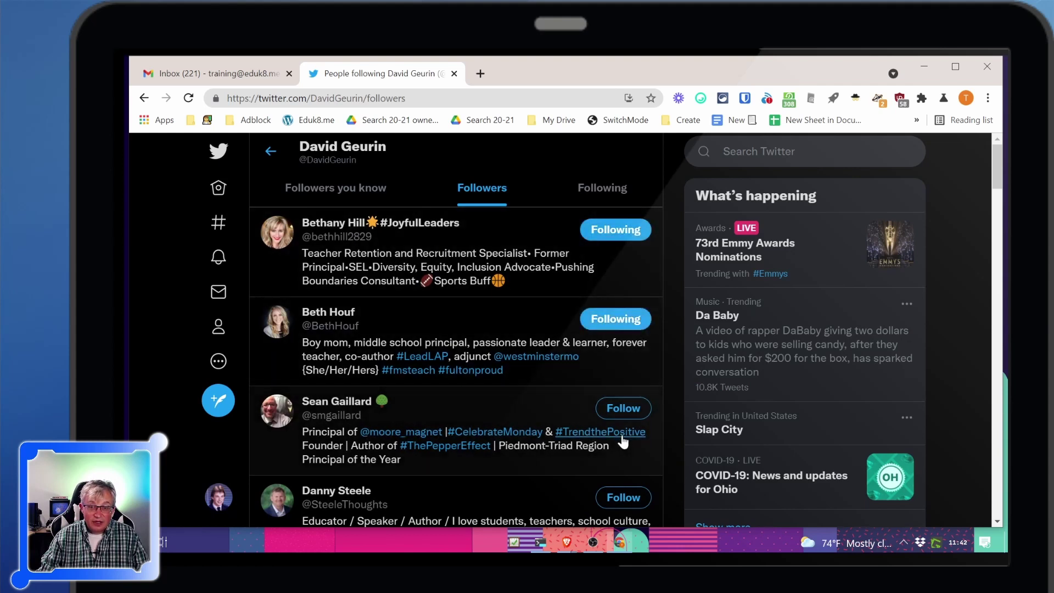
pyautogui.click(619, 408)
# Review the accounts now followed on the profile, then browse the home timeline.
pyautogui.click(219, 326)
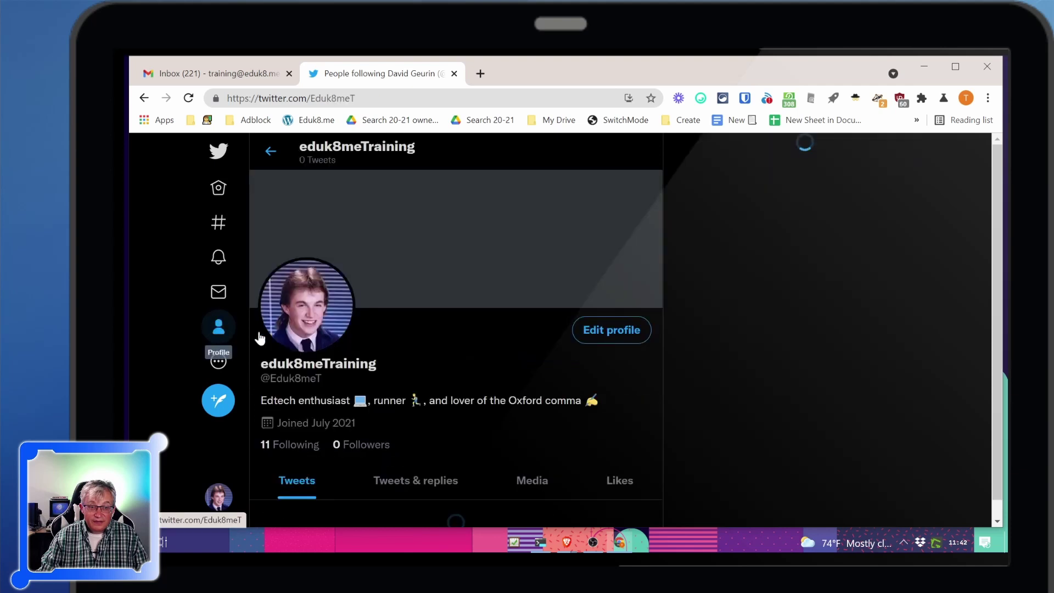
pyautogui.click(269, 444)
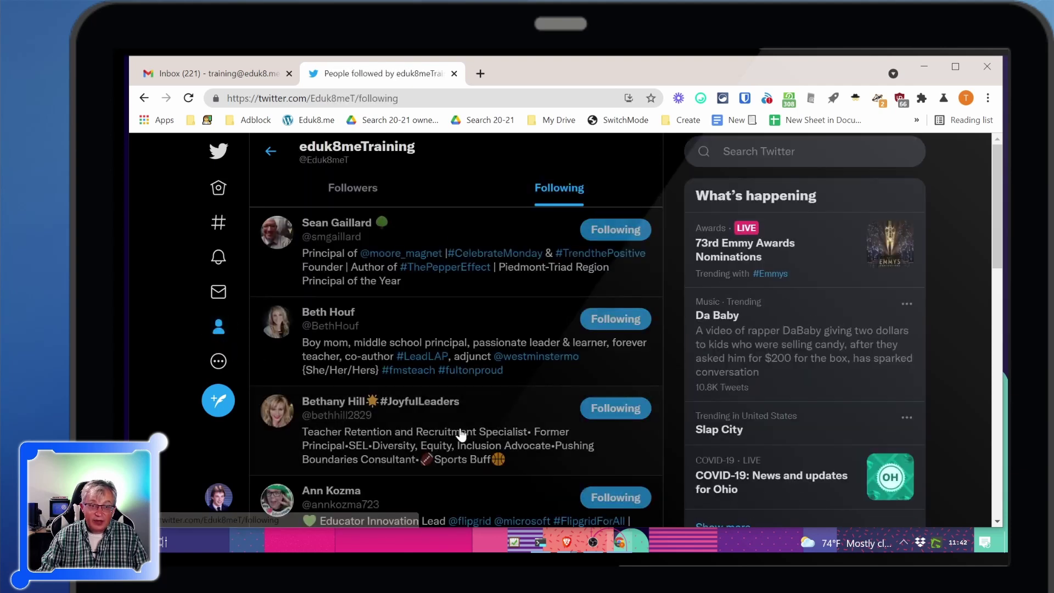
pyautogui.click(214, 193)
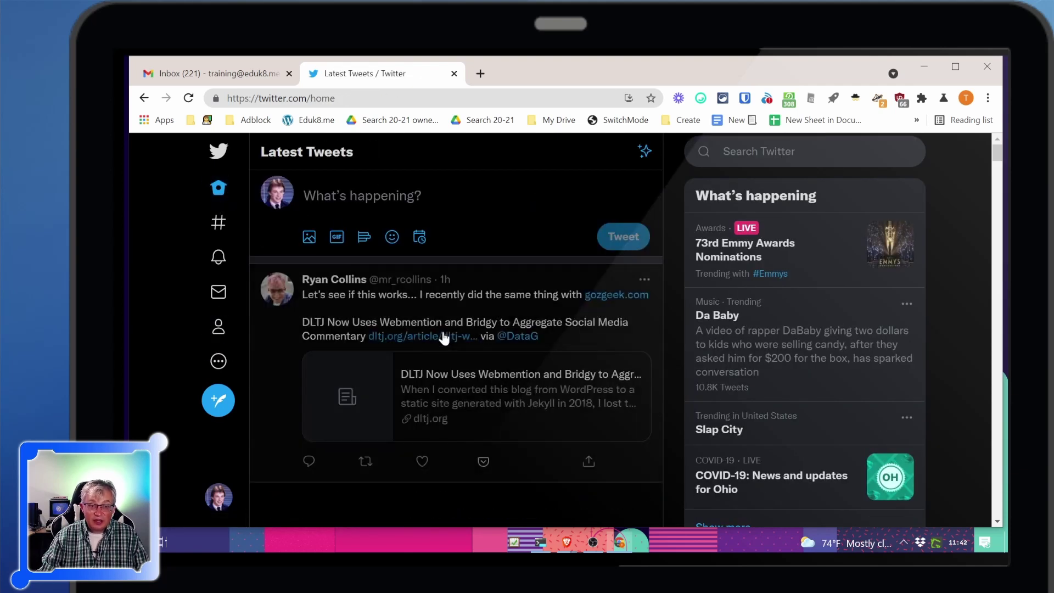
pyautogui.scroll(-3, 461, 321)
pyautogui.scroll(3, 379, 313)
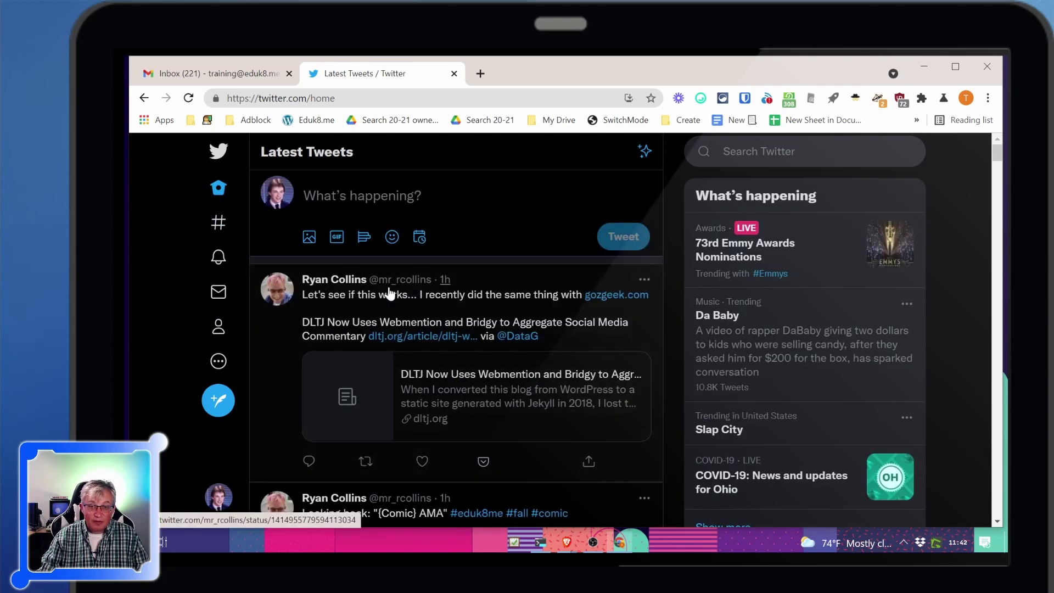
pyautogui.scroll(-8, 470, 306)
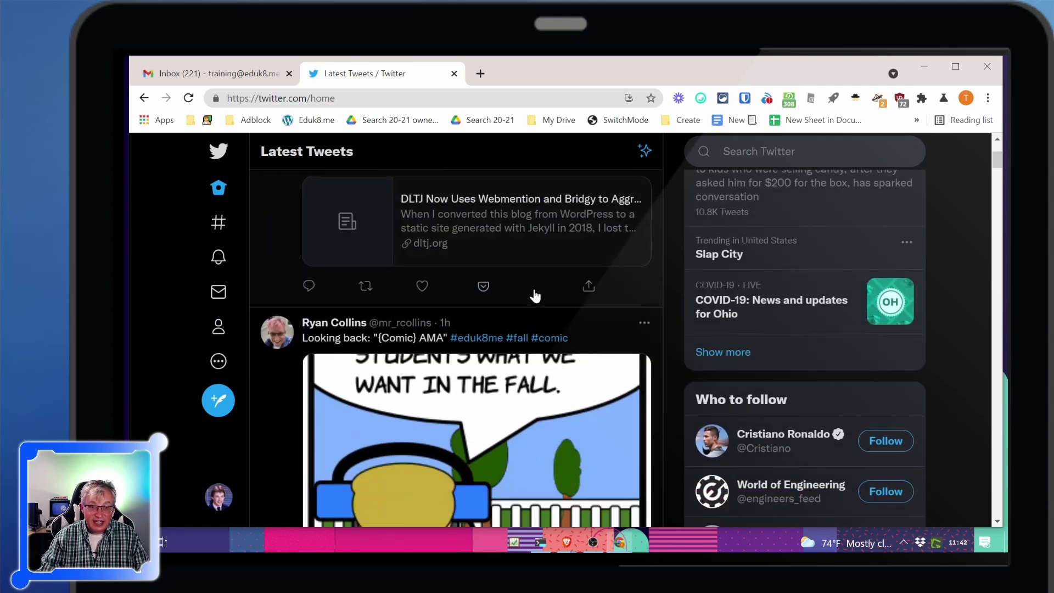
pyautogui.scroll(-3, 461, 324)
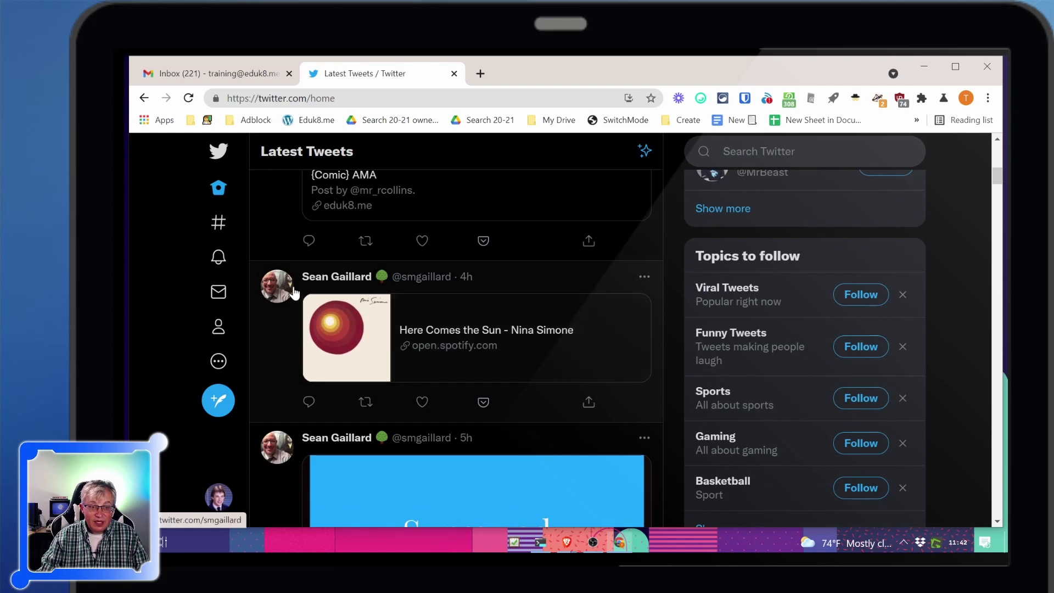
pyautogui.scroll(-6, 384, 351)
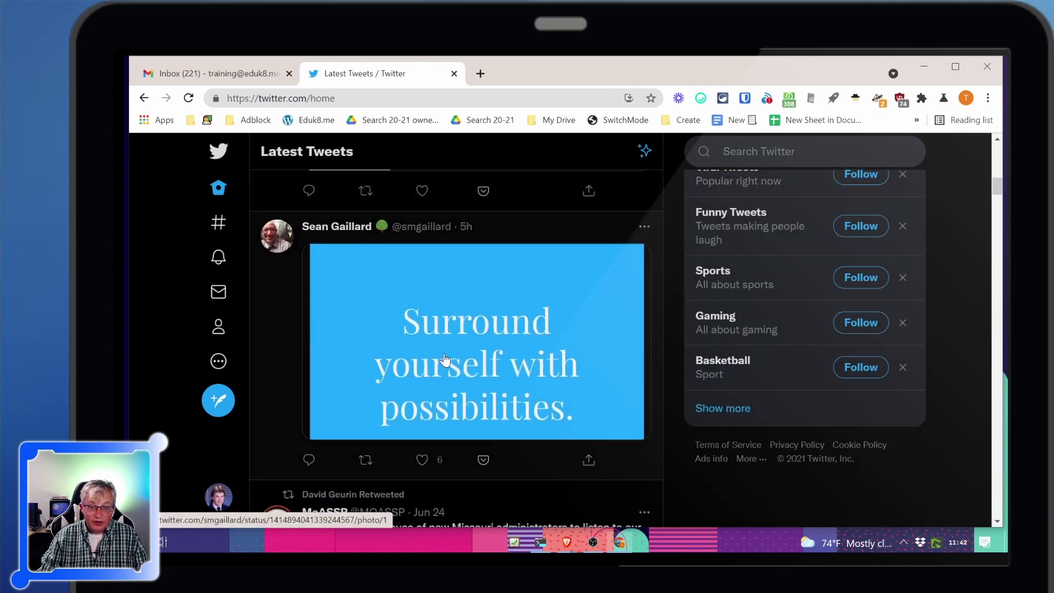
pyautogui.scroll(-1, 455, 435)
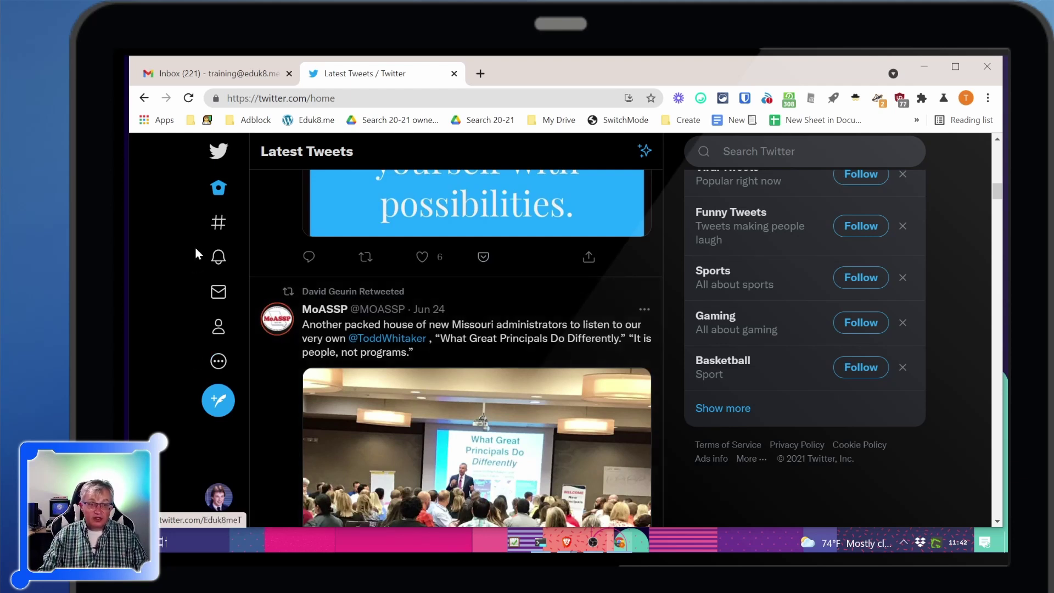
# Check the Notifications page and come back to the Latest Tweets home timeline.
pyautogui.click(218, 256)
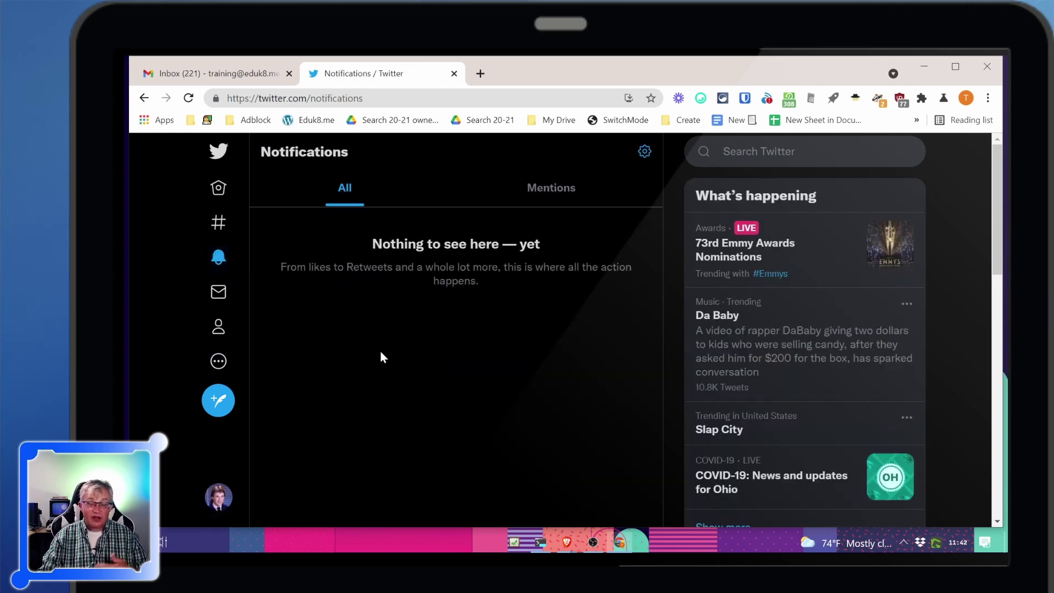
pyautogui.click(218, 188)
pyautogui.click(225, 260)
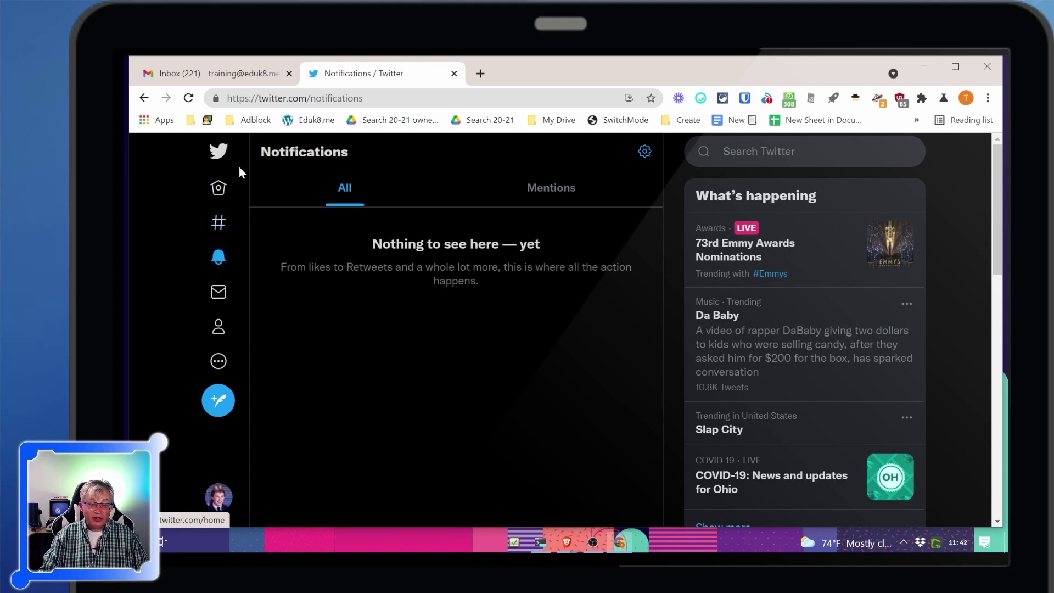
pyautogui.click(219, 189)
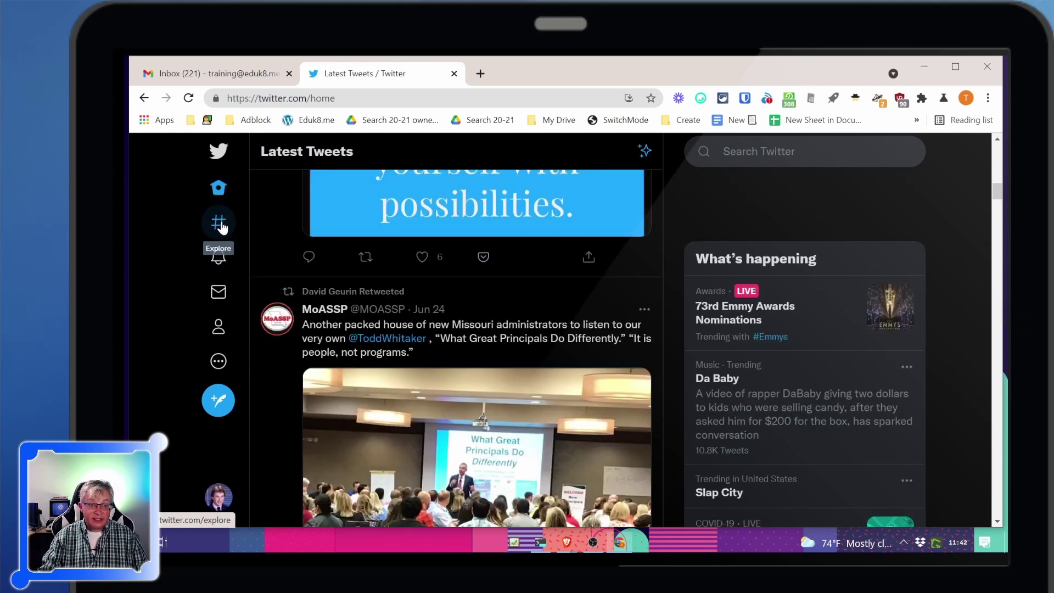
# Search #elachat, switch to People results, and follow the Grade 6 ELA teacher.
pyautogui.click(723, 151)
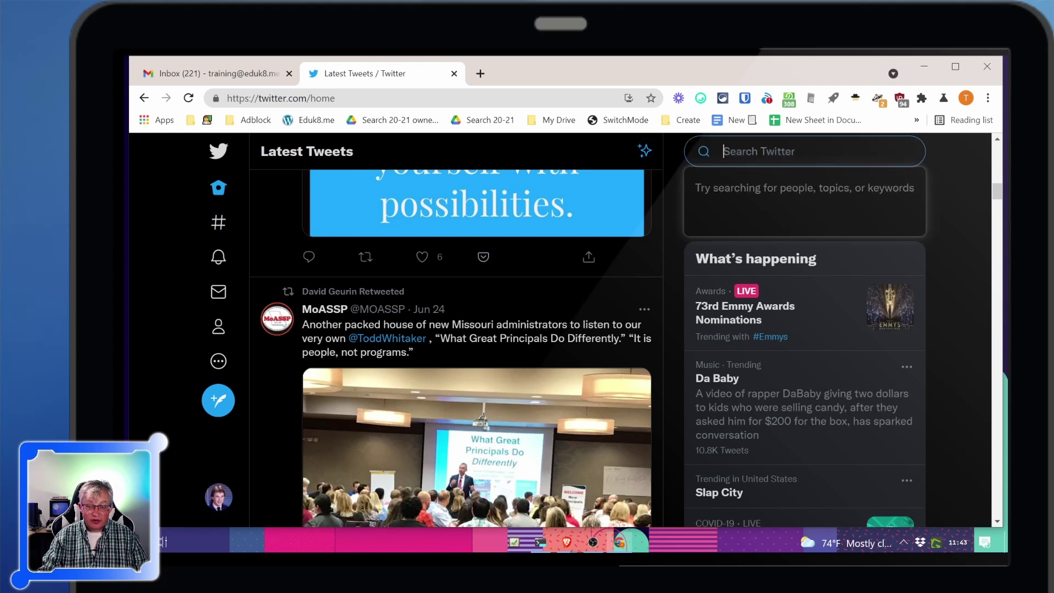
pyautogui.write('#')
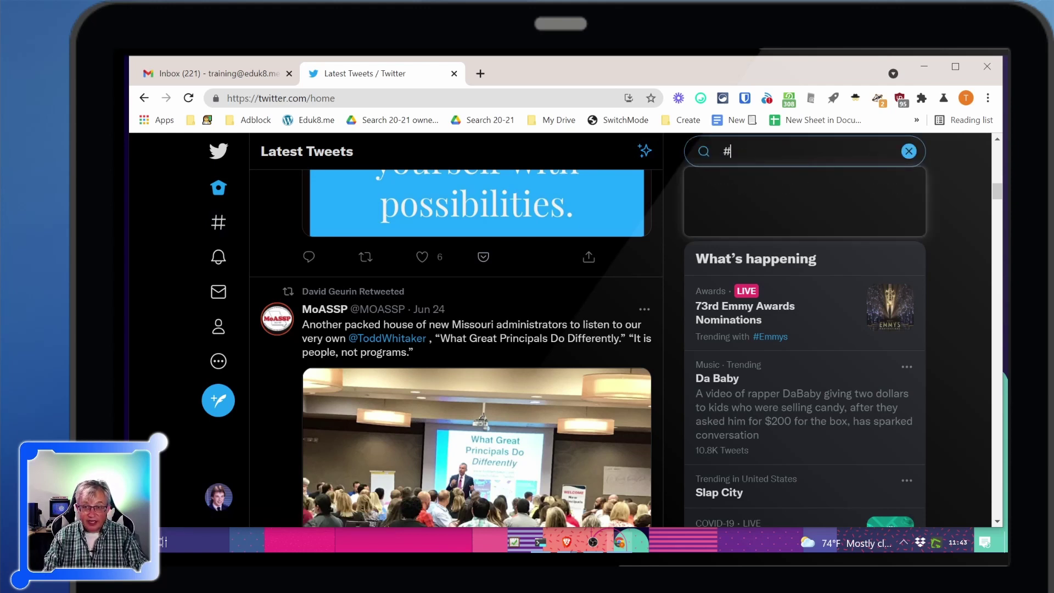
pyautogui.write('elachat')
pyautogui.press('Return')
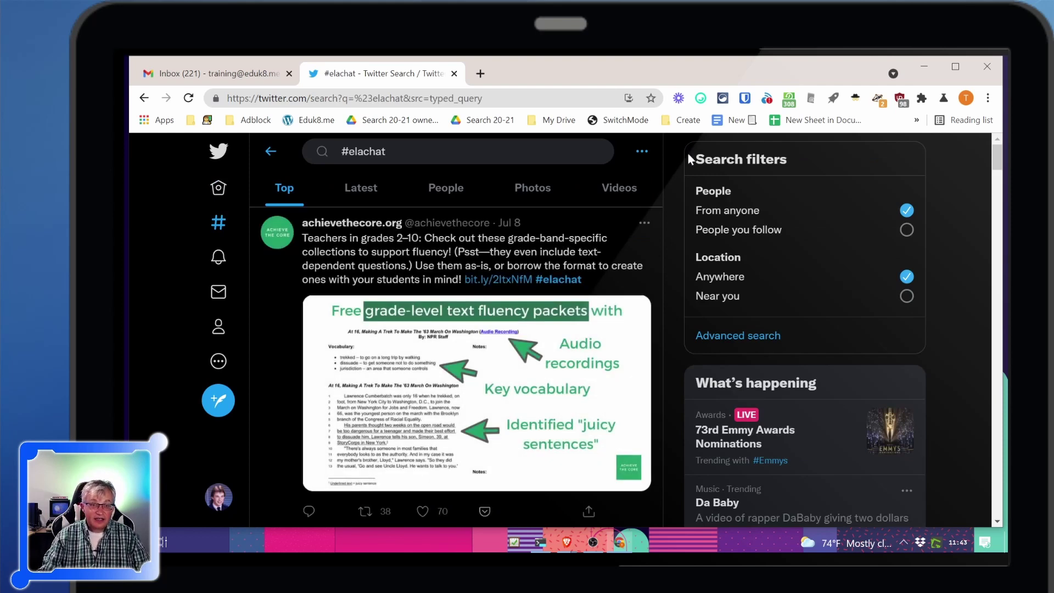
pyautogui.click(446, 187)
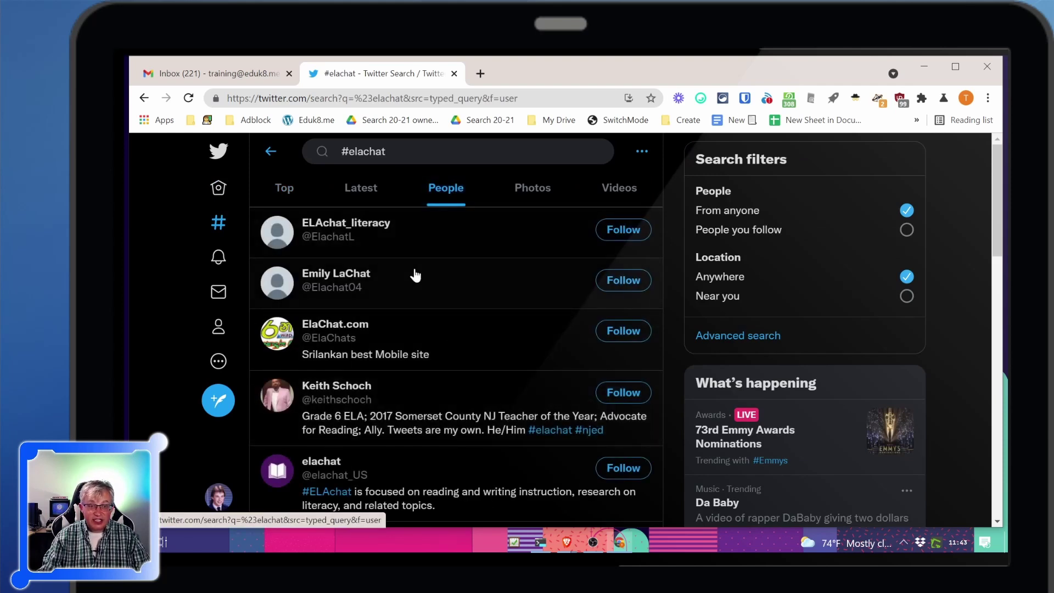
pyautogui.scroll(-3, 479, 349)
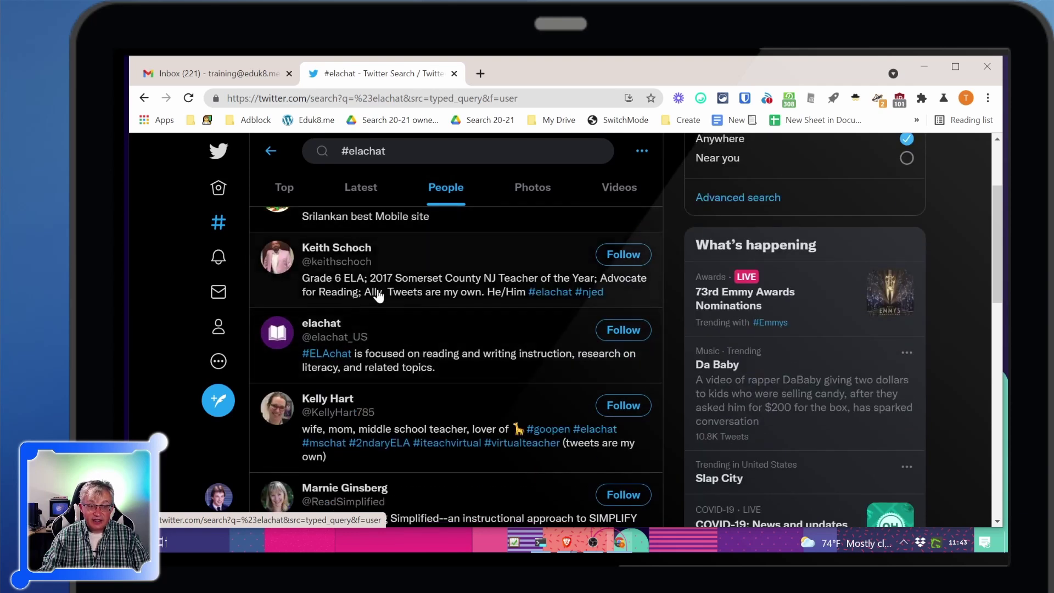
pyautogui.click(639, 256)
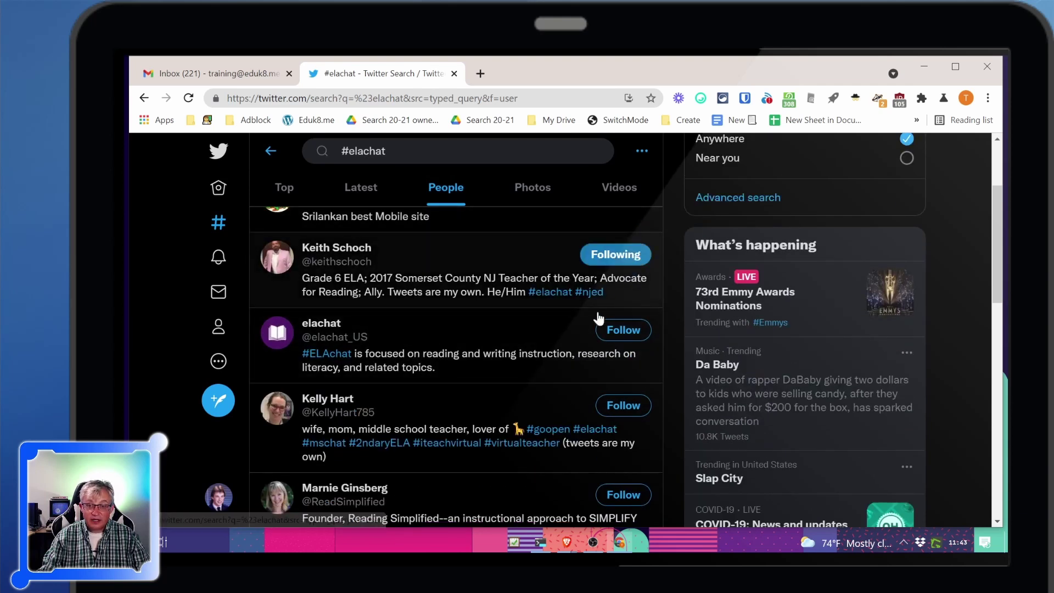
pyautogui.scroll(3, 545, 344)
# Change the search to #scichat and follow the math and technology teacher.
pyautogui.click(352, 151)
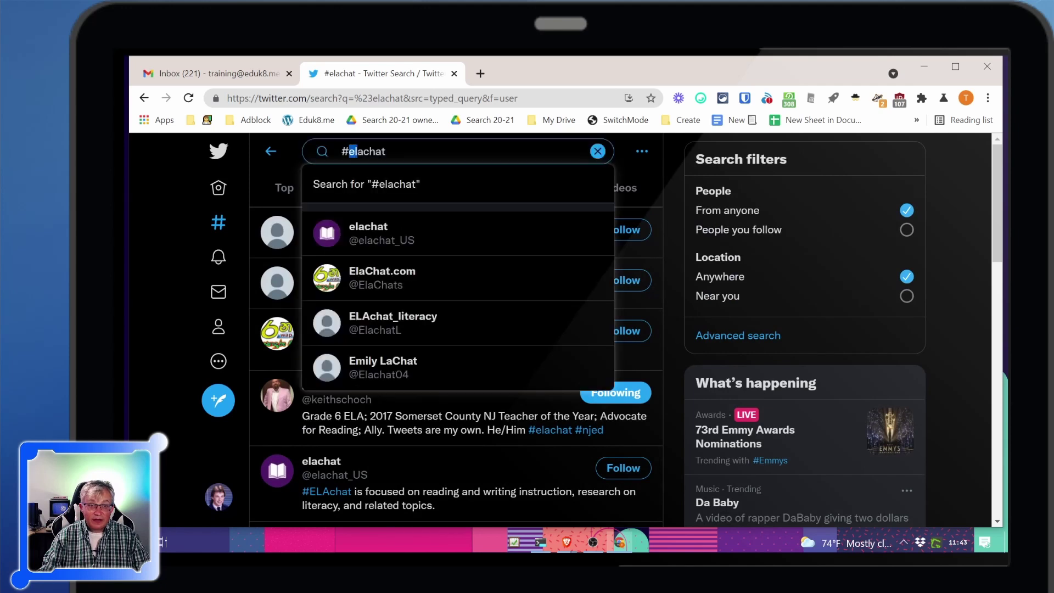
pyautogui.write('sci')
pyautogui.press('Return')
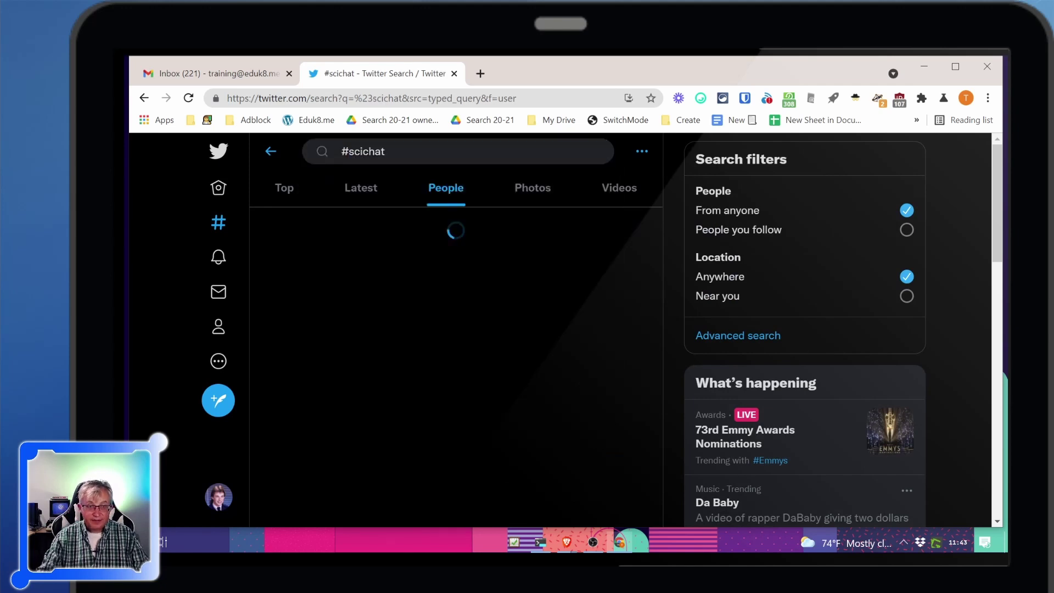
pyautogui.scroll(-6, 443, 330)
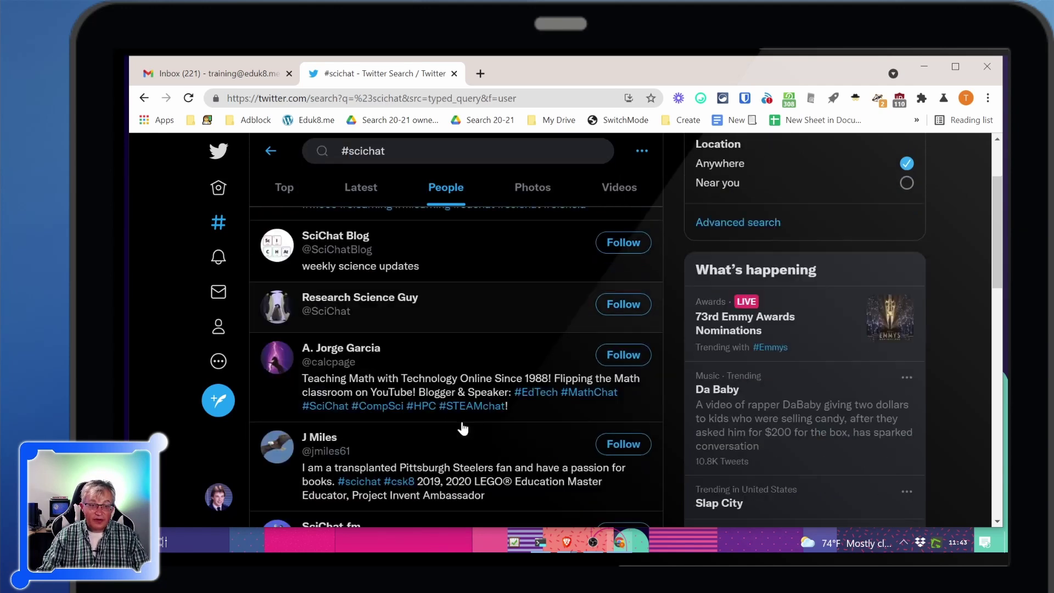
pyautogui.scroll(2, 649, 277)
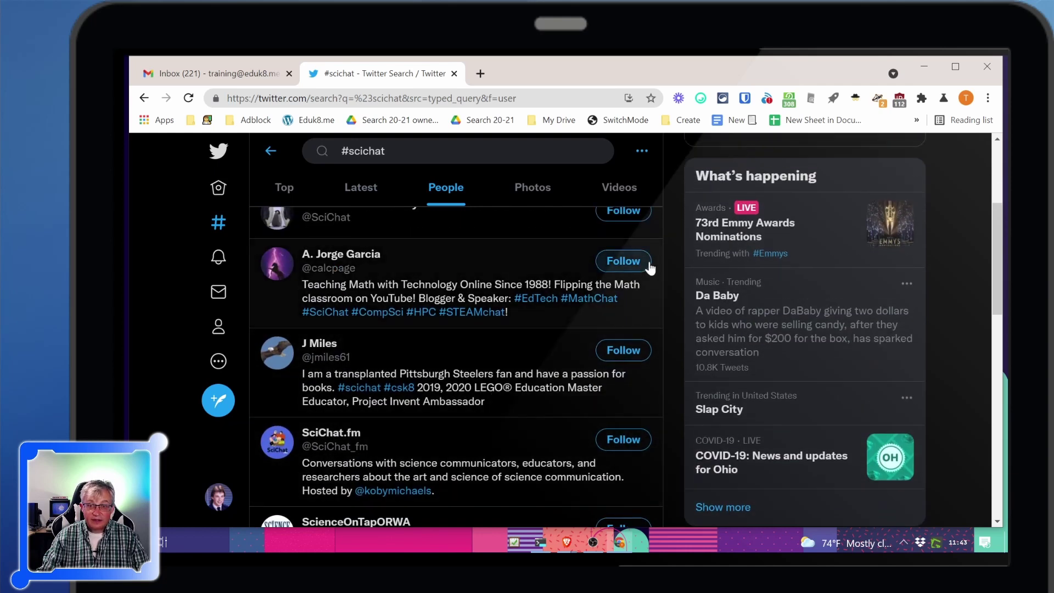
pyautogui.click(645, 266)
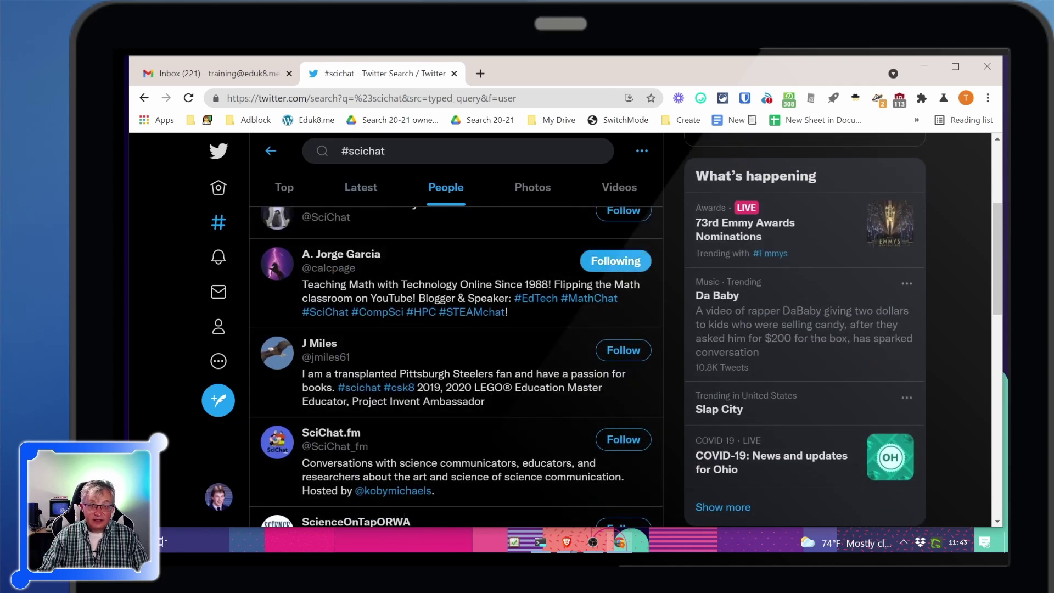
# Change the search to #mathchat, look through the results, and return to the home timeline.
pyautogui.moveTo(349, 151); pyautogui.dragTo(362, 151)
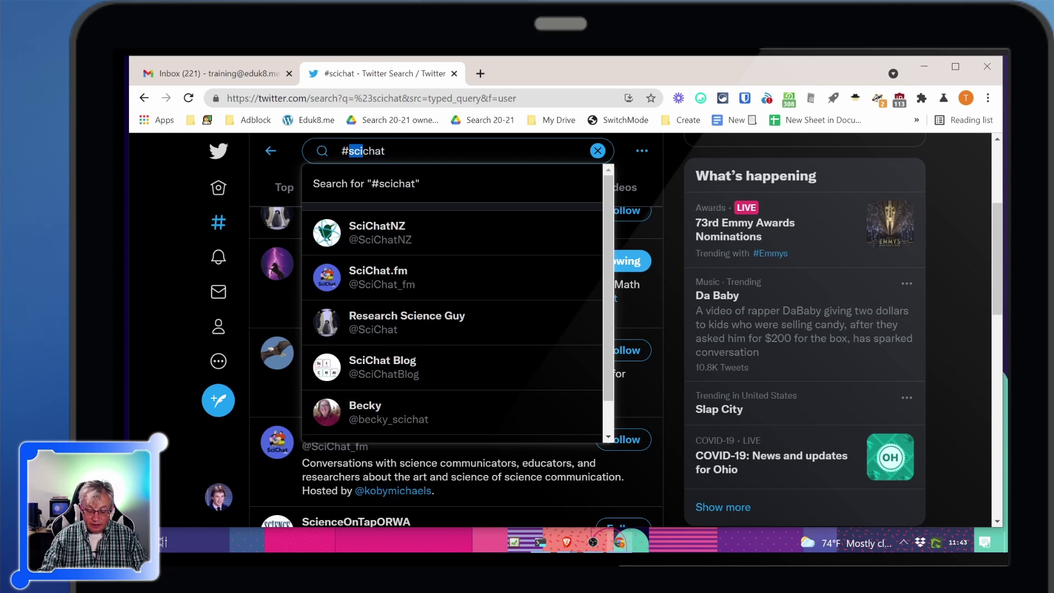
pyautogui.write('math')
pyautogui.press('Return')
pyautogui.scroll(-10, 537, 405)
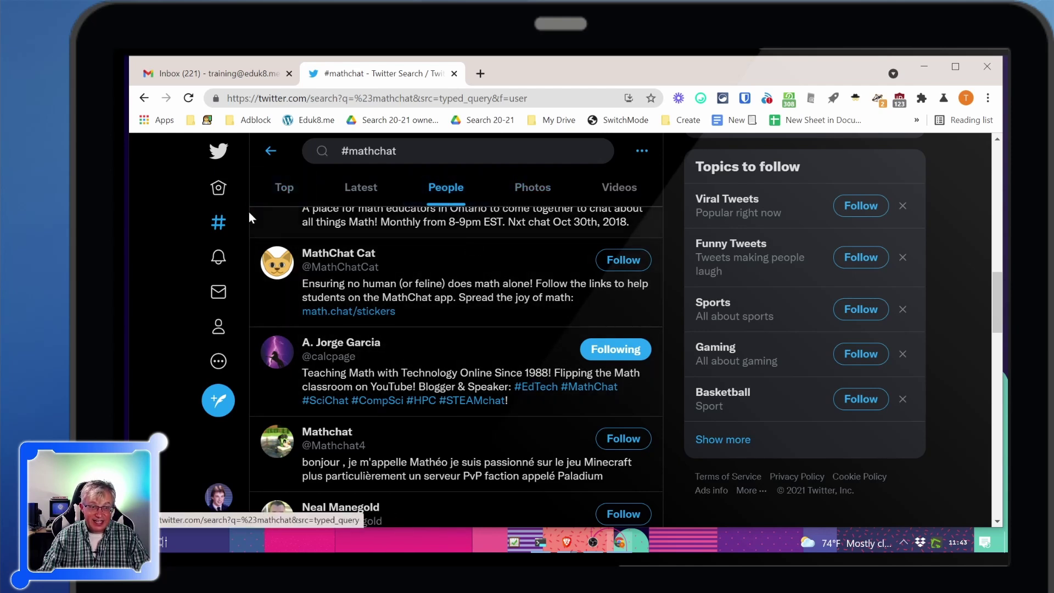
pyautogui.click(218, 188)
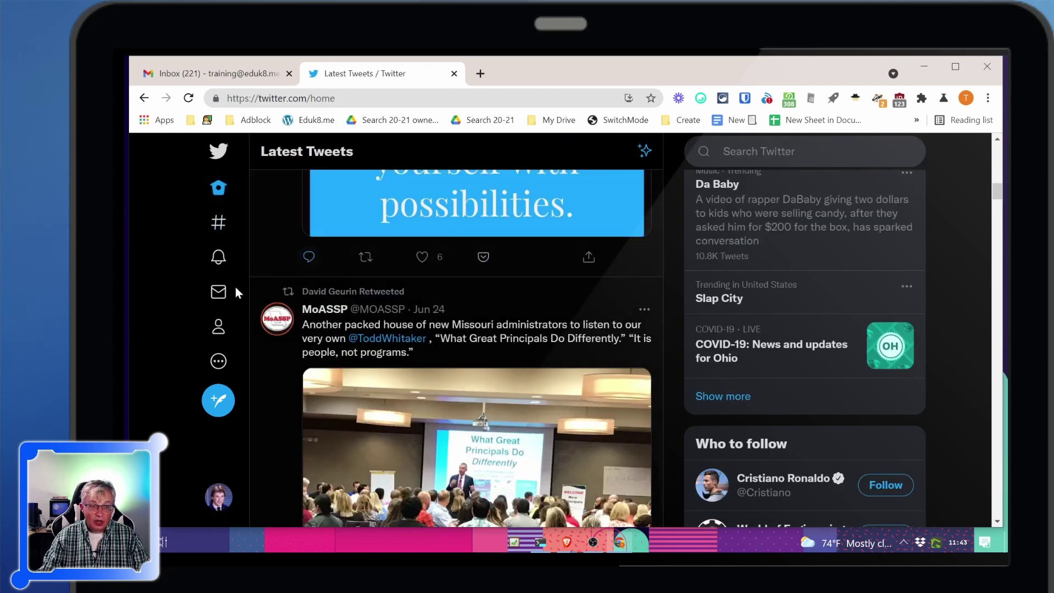
# Post the tweet "My first tweet! #FirstTweet" using the hashtag suggestion, then view it on the profile.
pyautogui.click(217, 404)
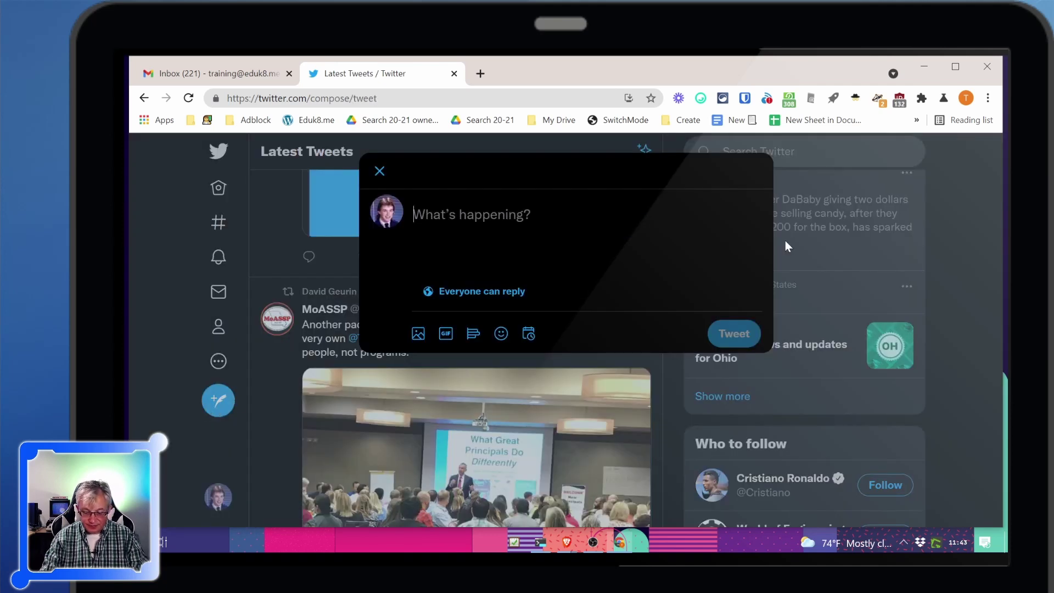
pyautogui.write('My')
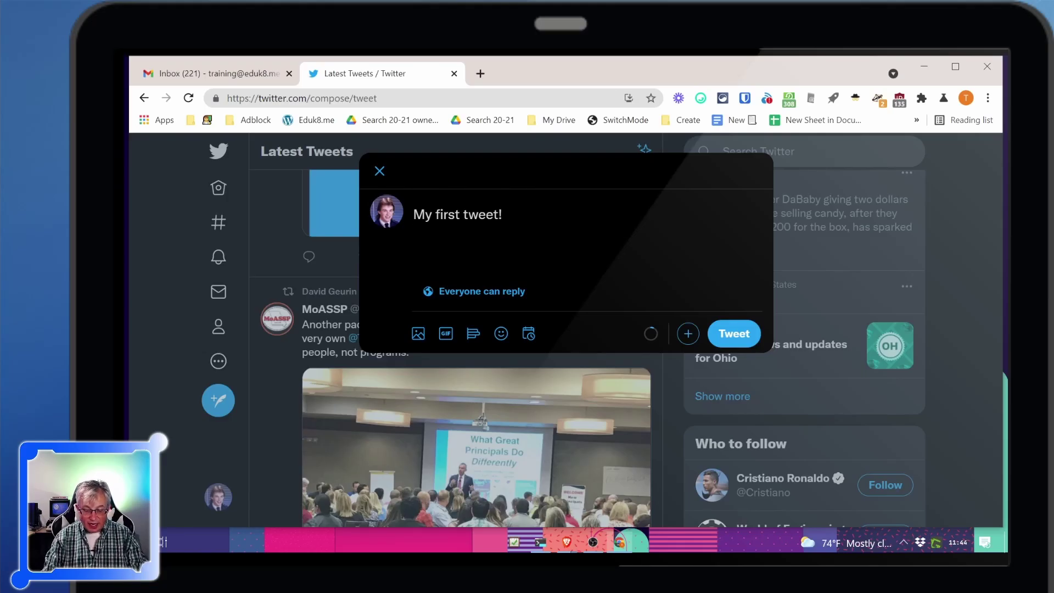
pyautogui.write('first')
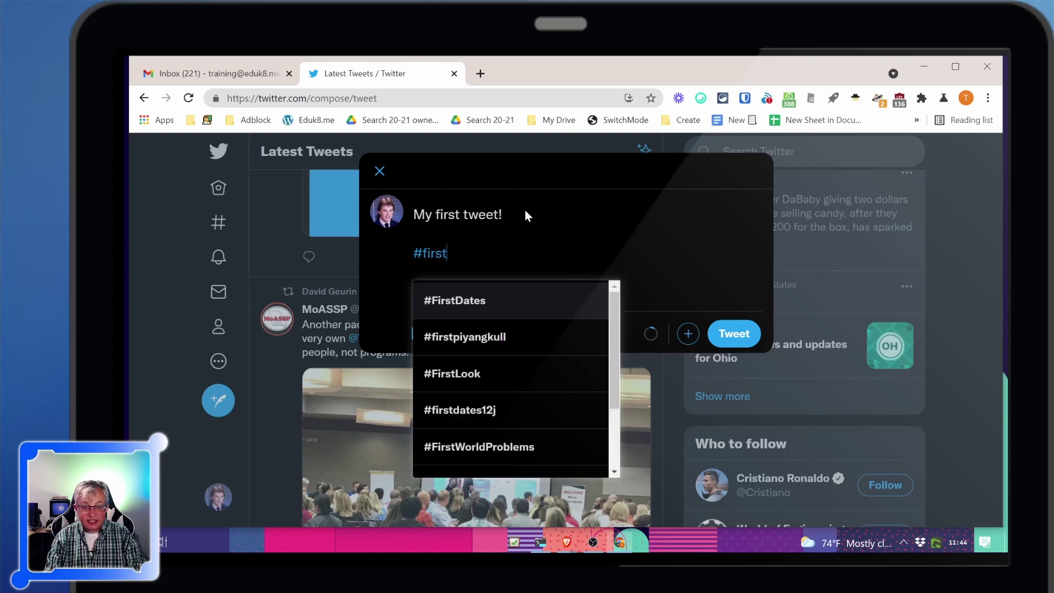
pyautogui.write('weet')
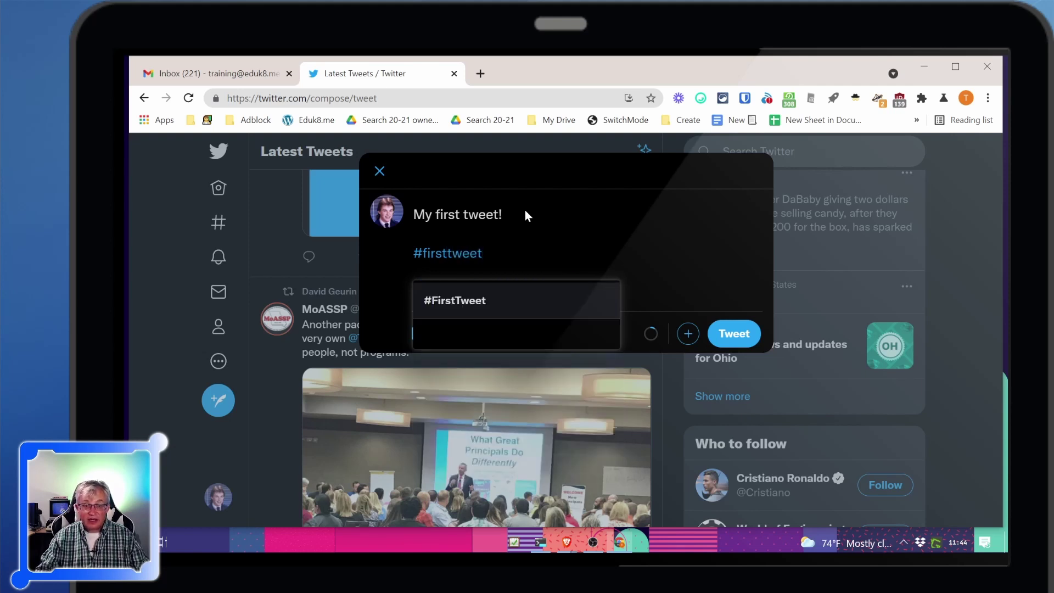
pyautogui.click(447, 303)
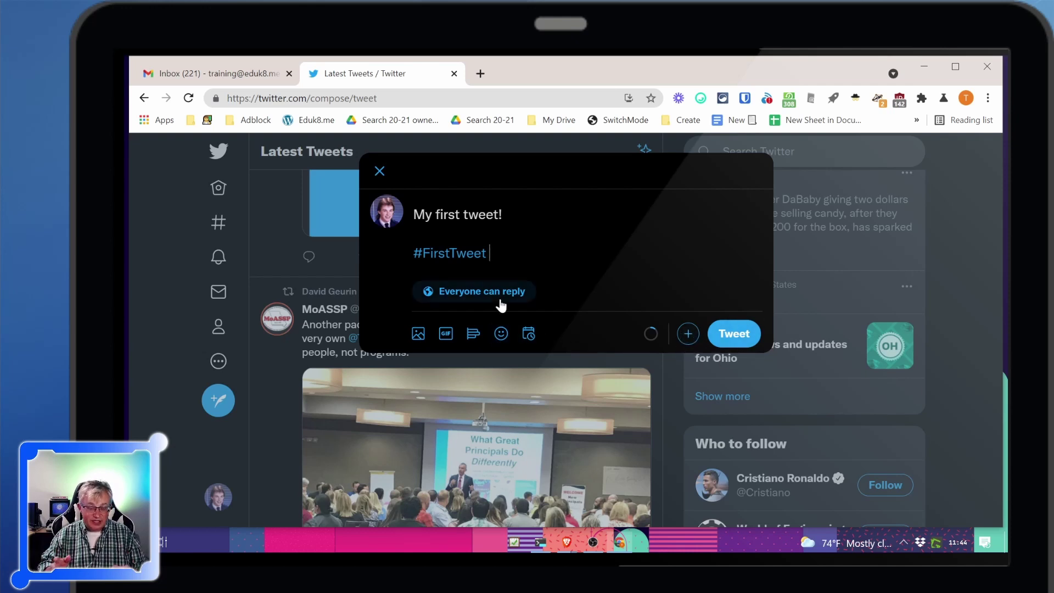
pyautogui.click(734, 333)
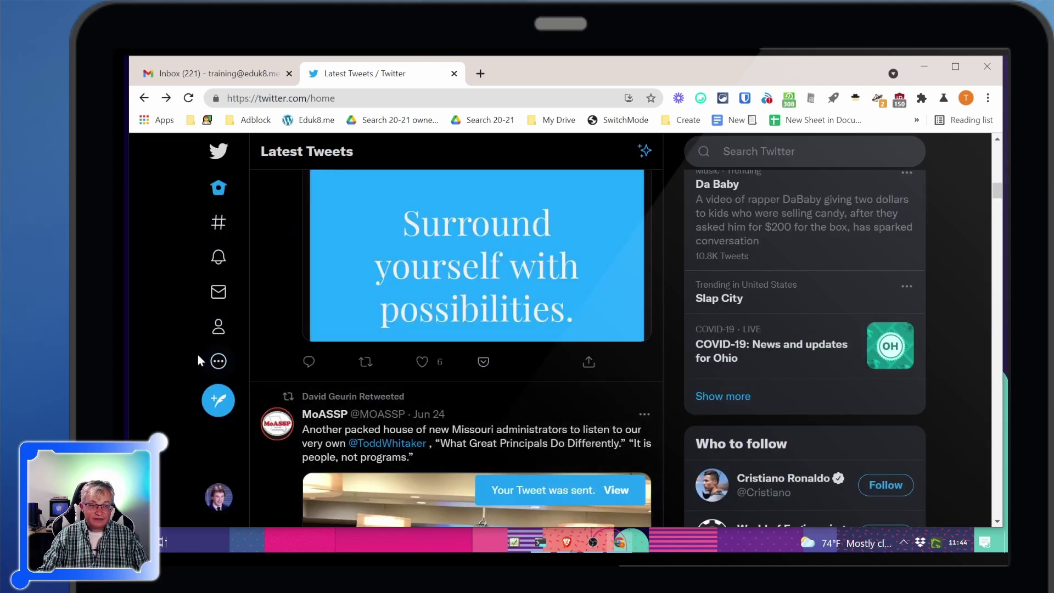
pyautogui.click(219, 327)
# Return from the profile to the top of the Latest Tweets timeline, briefly checking its options and recent searches.
pyautogui.scroll(-3, 458, 451)
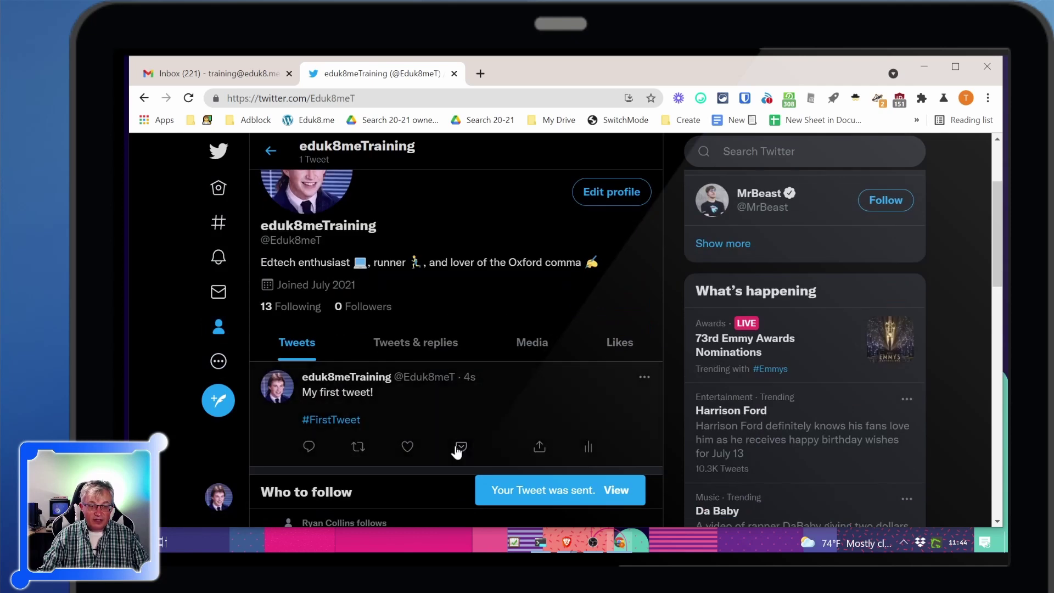
pyautogui.hotkey('alt', 'Left')
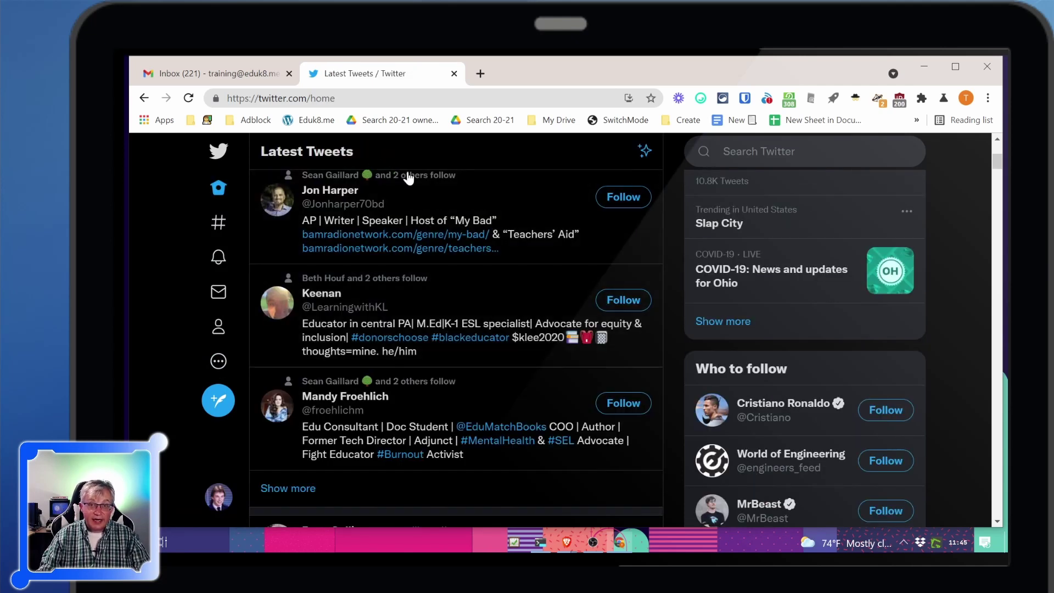
pyautogui.scroll(5, 451, 254)
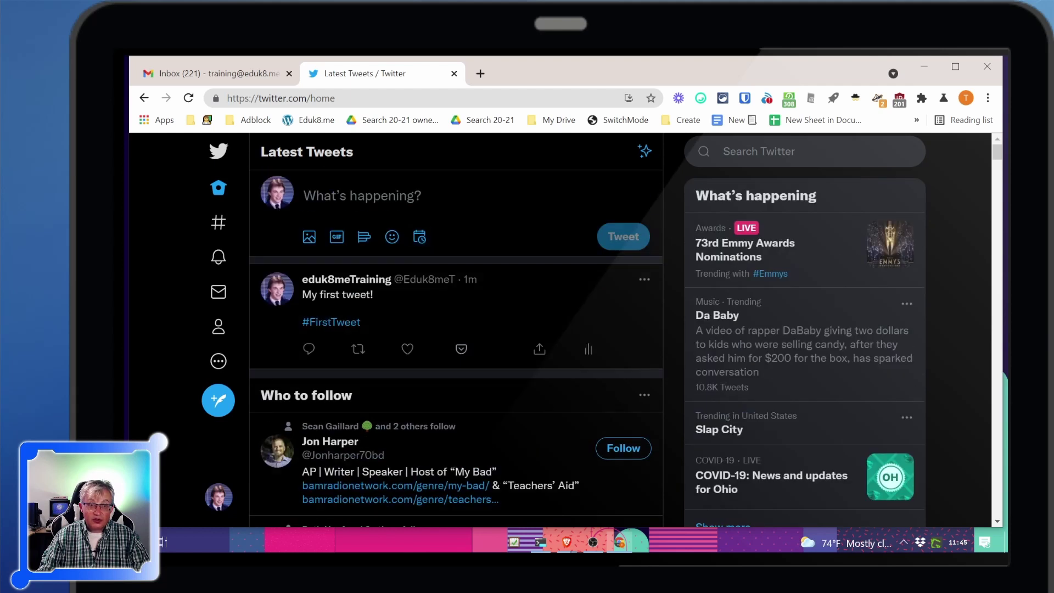
pyautogui.click(643, 152)
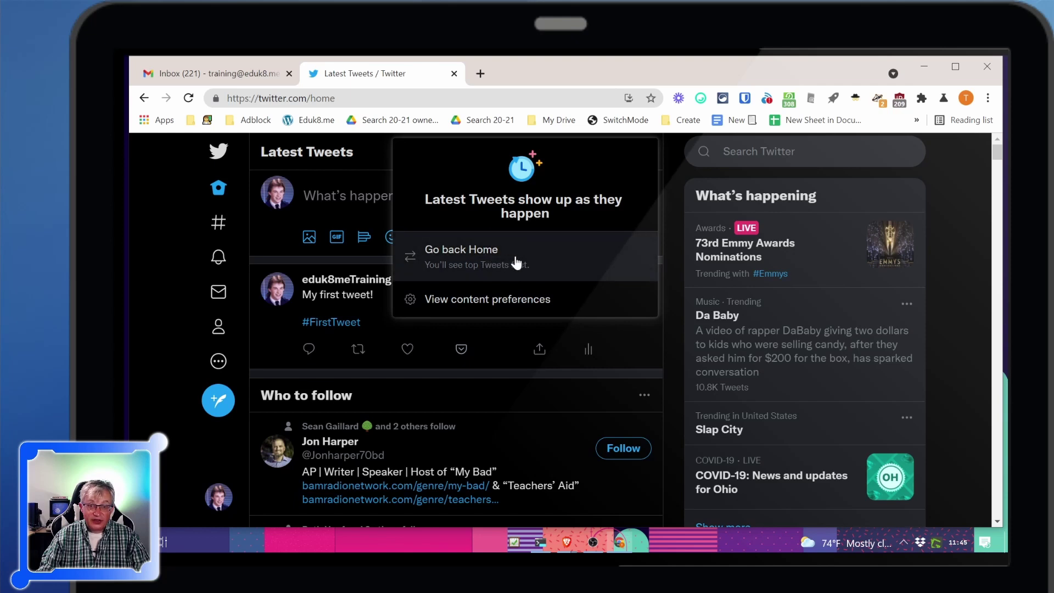
pyautogui.click(730, 161)
pyautogui.click(730, 161)
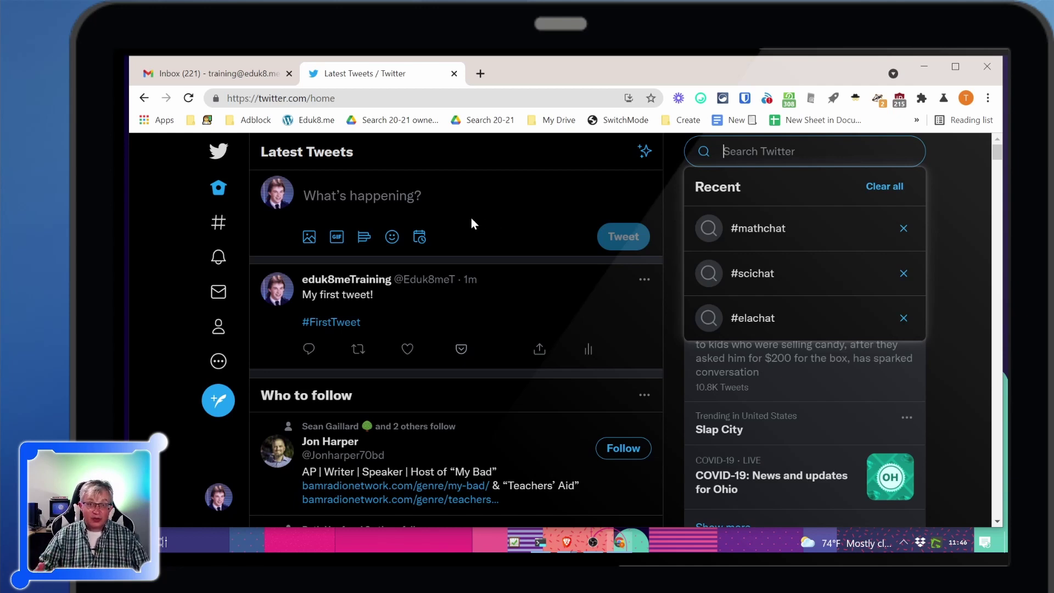
# Open the Webmention and Bridgy tweet on its own page, start a reply, and close it unsent.
pyautogui.scroll(-10, 417, 362)
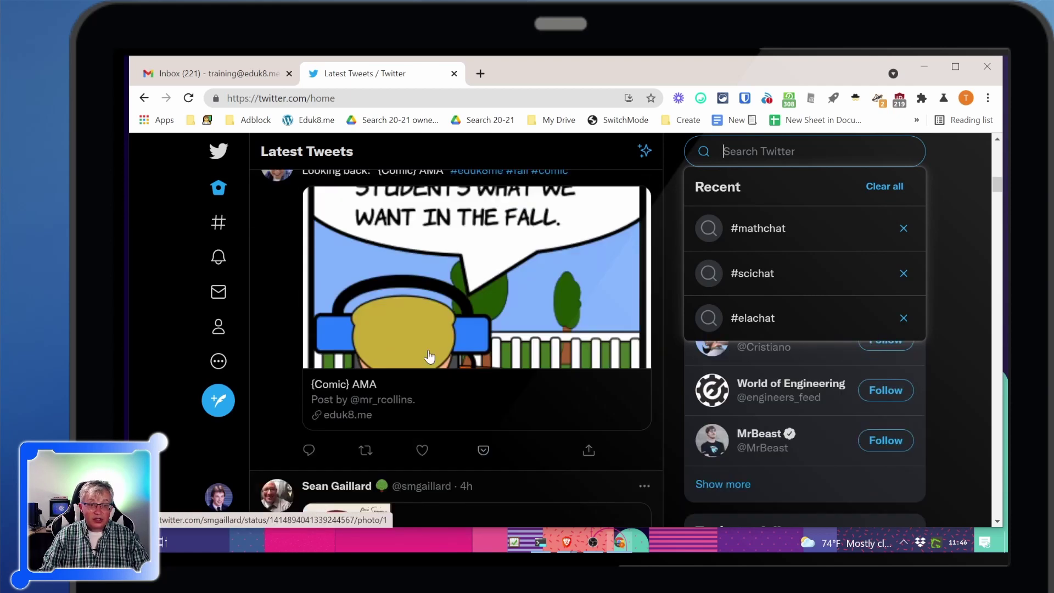
pyautogui.scroll(5, 430, 357)
pyautogui.scroll(-2, 356, 473)
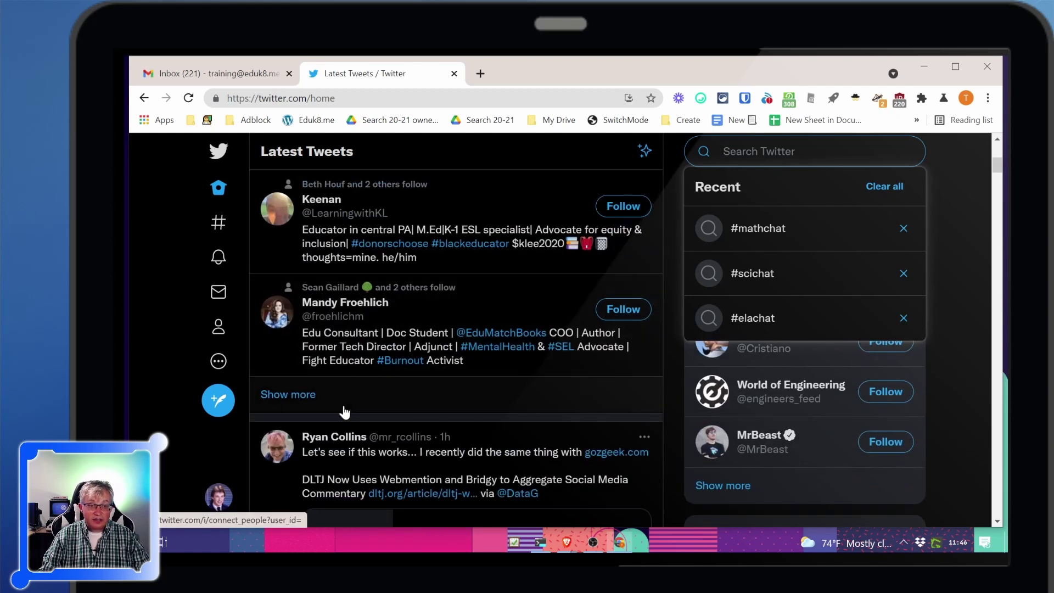
pyautogui.click(365, 472)
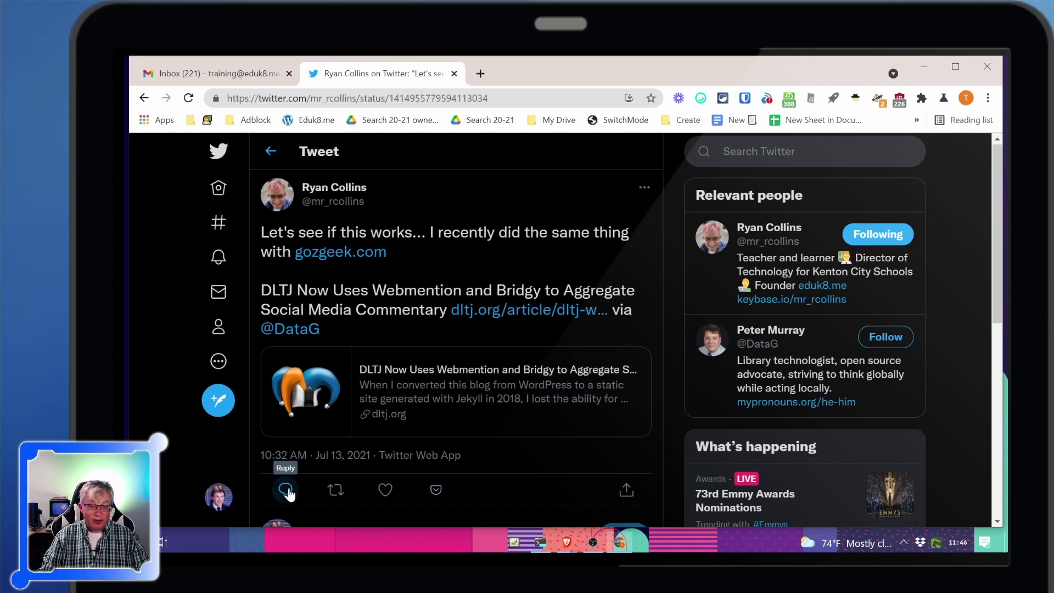
pyautogui.click(285, 490)
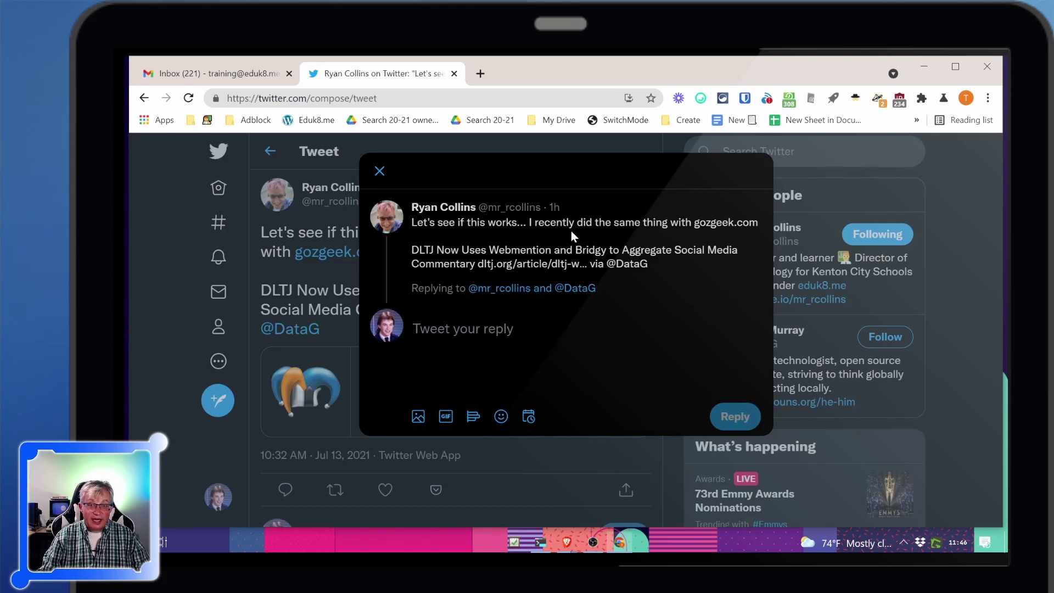
pyautogui.click(379, 172)
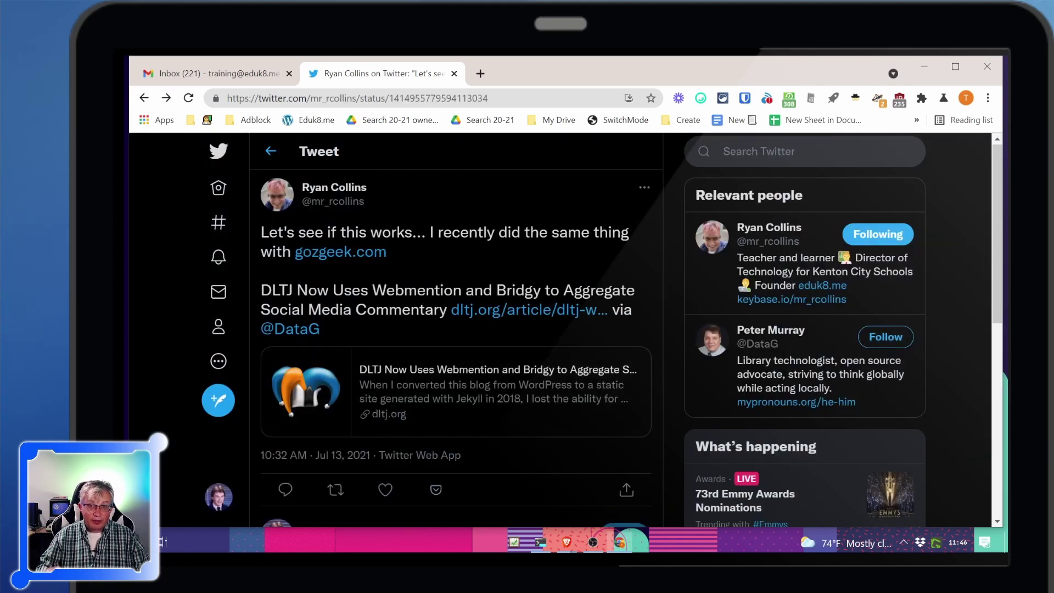